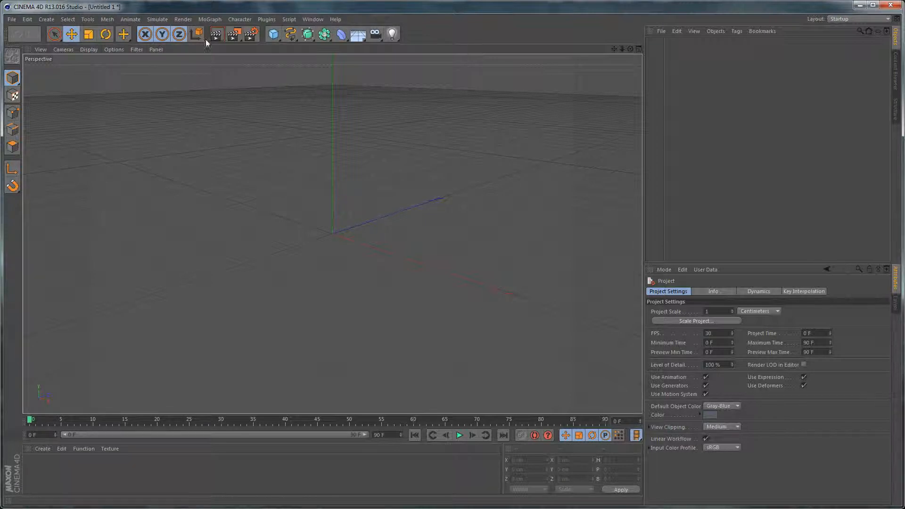
# Add a MoText object to the scene and set its text to "ae tuts+"
pyautogui.click(210, 19)
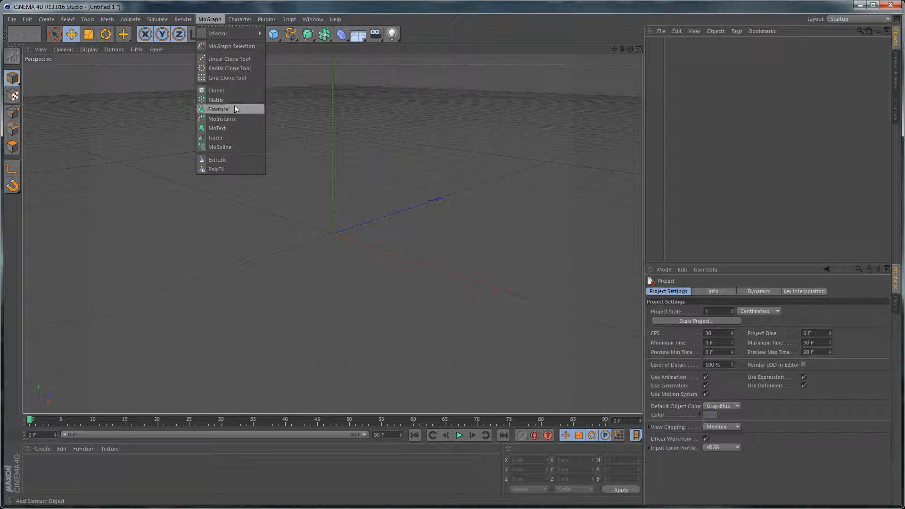
pyautogui.click(223, 133)
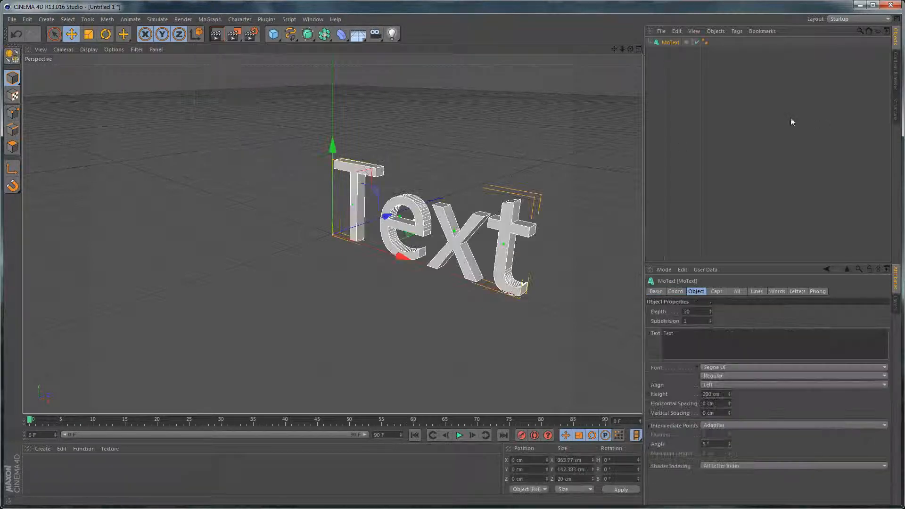
pyautogui.click(686, 333)
pyautogui.doubleClick(686, 333)
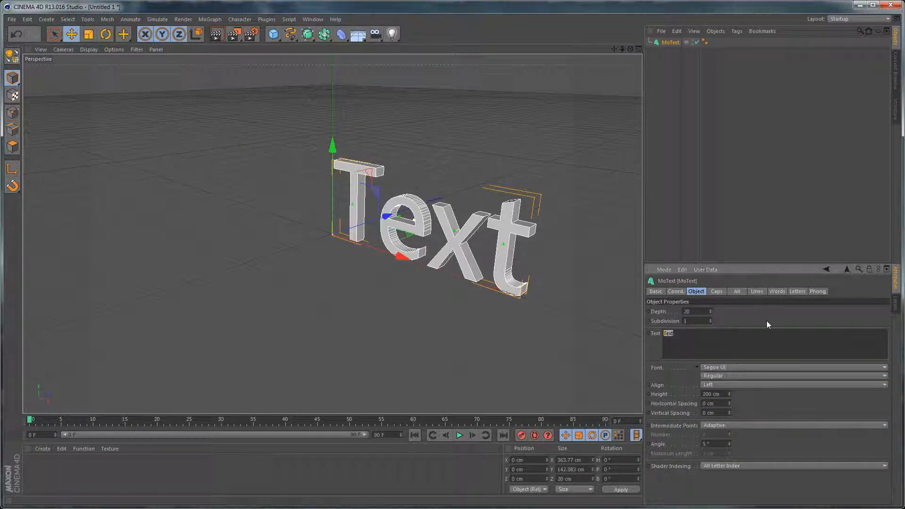
pyautogui.write('ae tuts+')
# Change the MoText font to LubalGraph Bd BT
pyautogui.click(717, 367)
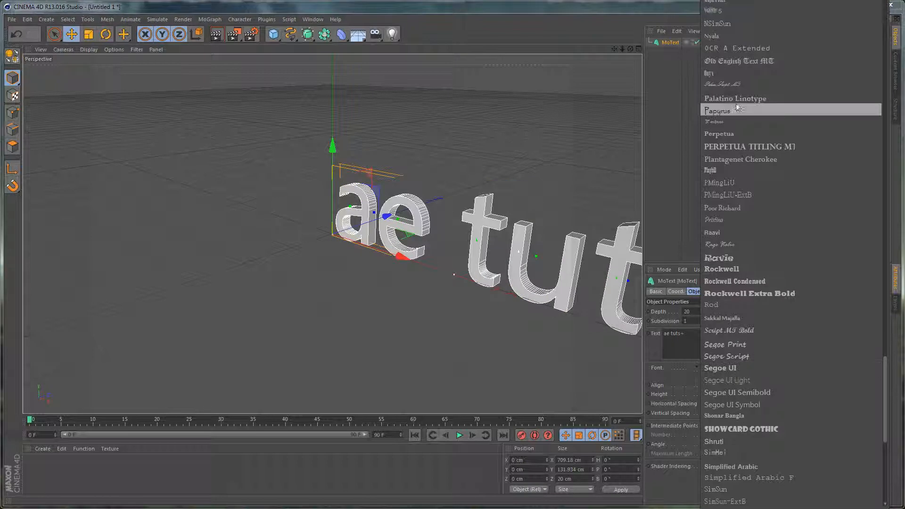
pyautogui.scroll(15, 749, 122)
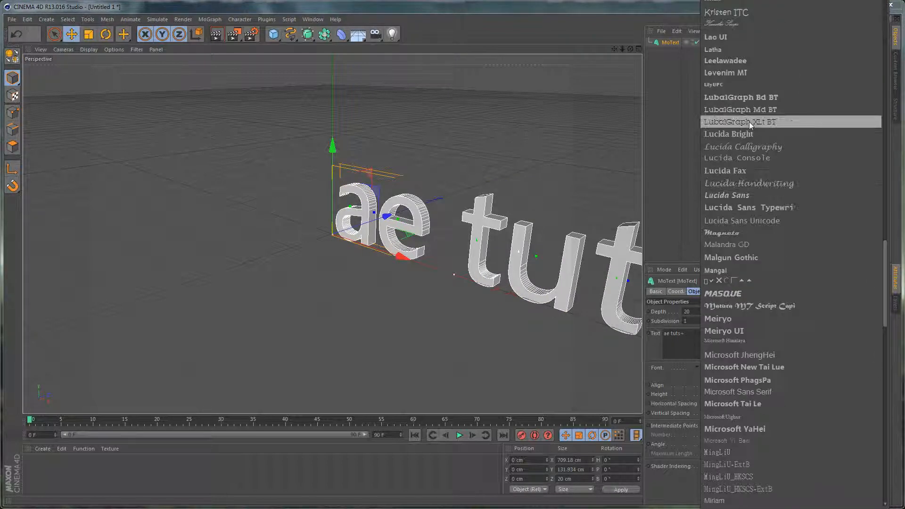
pyautogui.click(764, 98)
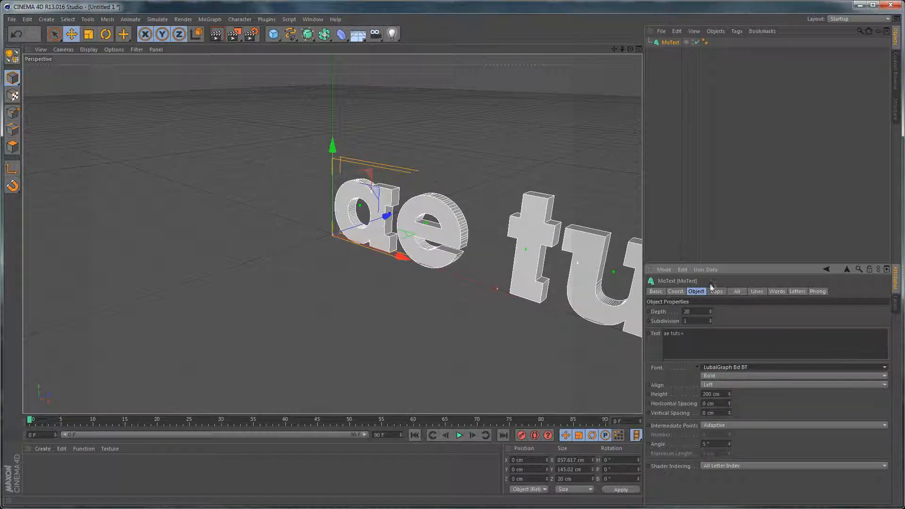
# Set the text's extrusion depth to 100 and its subdivision to 5
pyautogui.write('100')
pyautogui.press('Return')
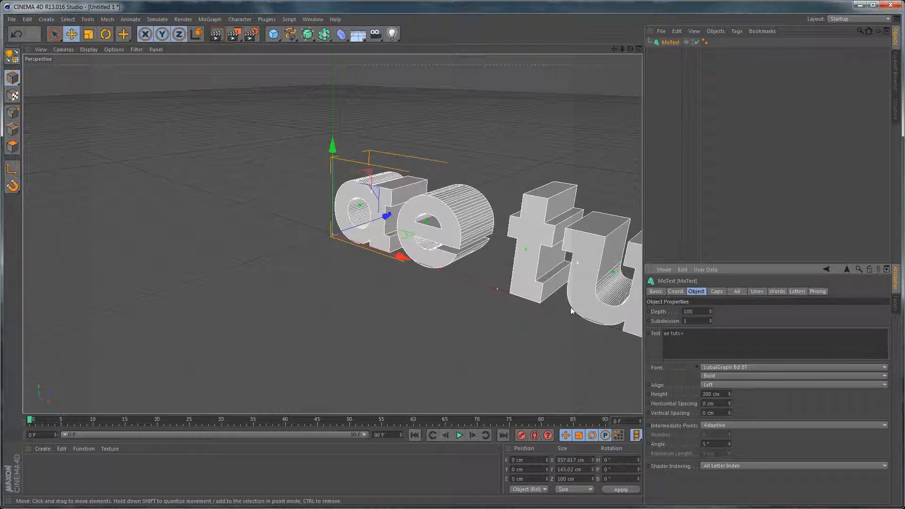
pyautogui.click(699, 320)
pyautogui.write('5')
pyautogui.press('Return')
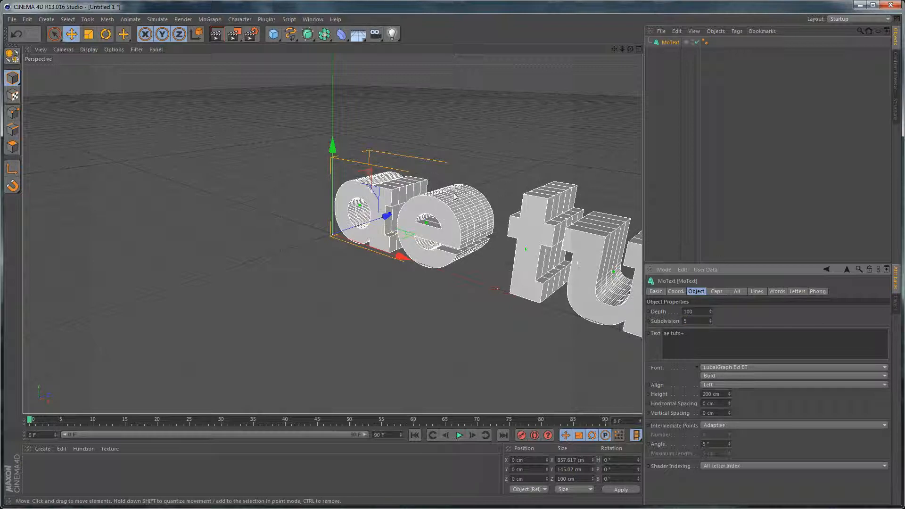
# Set the text alignment to Middle and view the lettering from nearly head-on
pyautogui.click(722, 384)
pyautogui.click(722, 403)
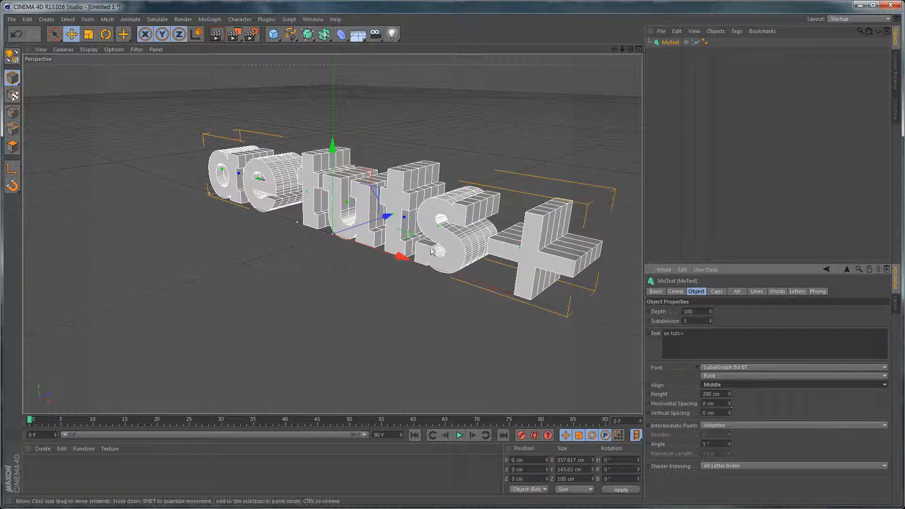
pyautogui.keyDown('alt'); pyautogui.moveTo(378, 218); pyautogui.dragTo(506, 221); pyautogui.keyUp('alt')
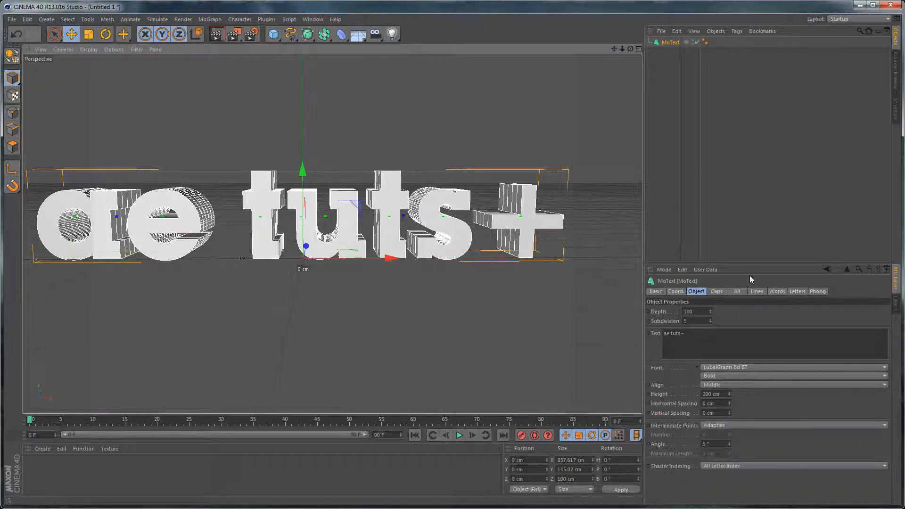
# Give the text Fillet Caps at both start and end, with Constrain enabled
pyautogui.click(717, 292)
pyautogui.click(705, 311)
pyautogui.click(706, 347)
pyautogui.click(708, 339)
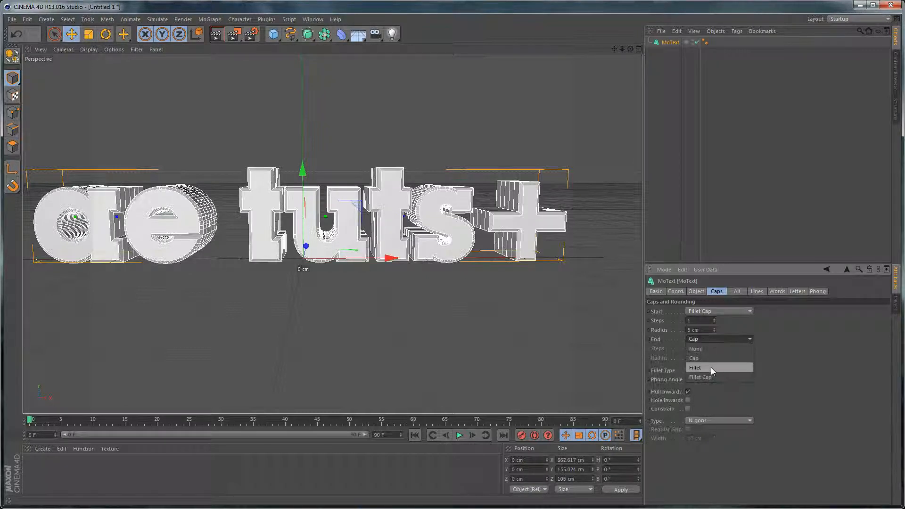
pyautogui.click(712, 377)
pyautogui.click(688, 409)
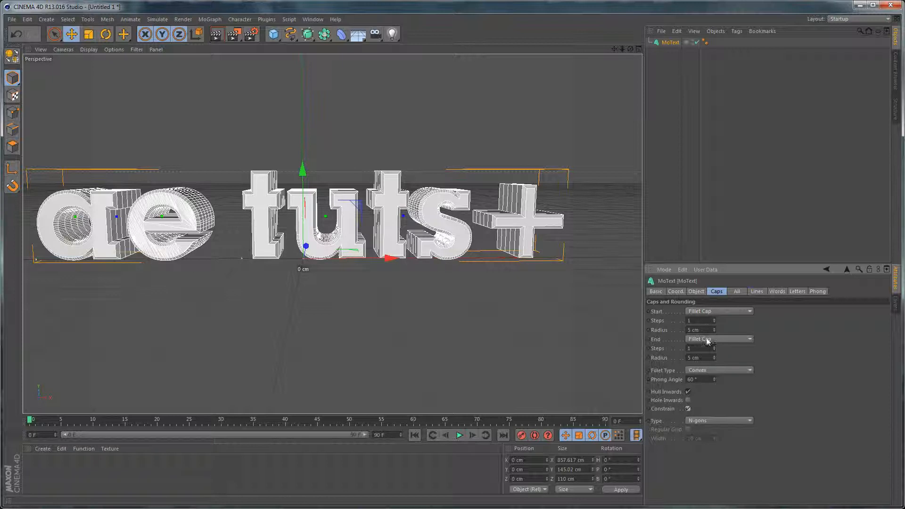
pyautogui.click(688, 409)
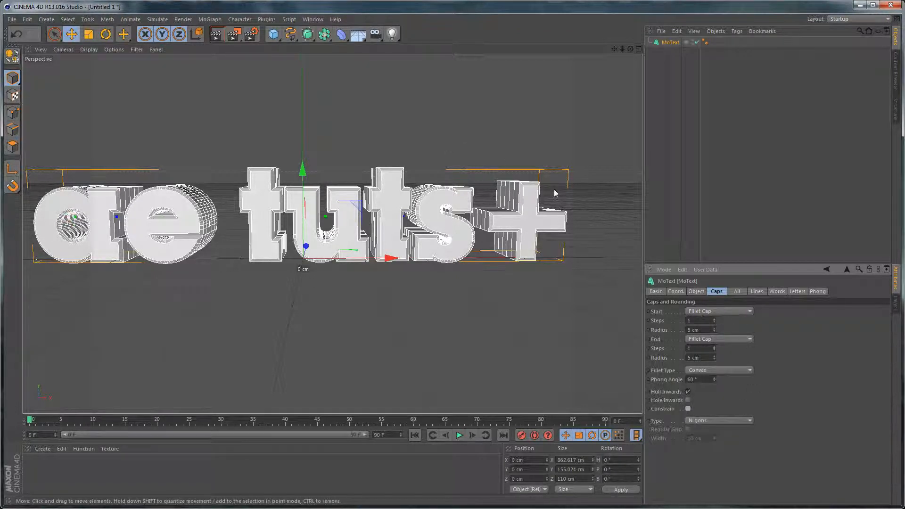
pyautogui.click(689, 409)
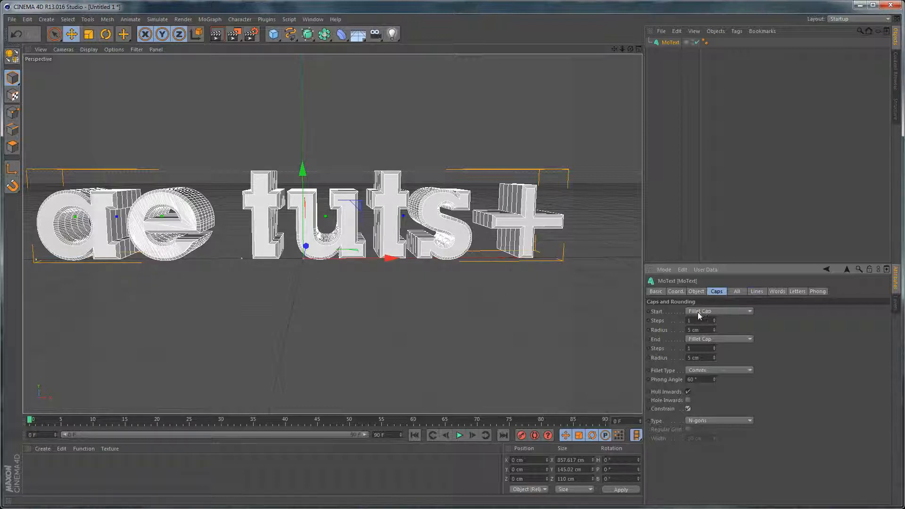
# Set the start and end fillets of the text to a 2 cm radius with 3 steps each
pyautogui.doubleClick(705, 330)
pyautogui.write('2')
pyautogui.click(773, 335)
pyautogui.doubleClick(703, 358)
pyautogui.write('2')
pyautogui.click(759, 364)
pyautogui.doubleClick(698, 321)
pyautogui.write('3')
pyautogui.click(849, 344)
pyautogui.click(821, 353)
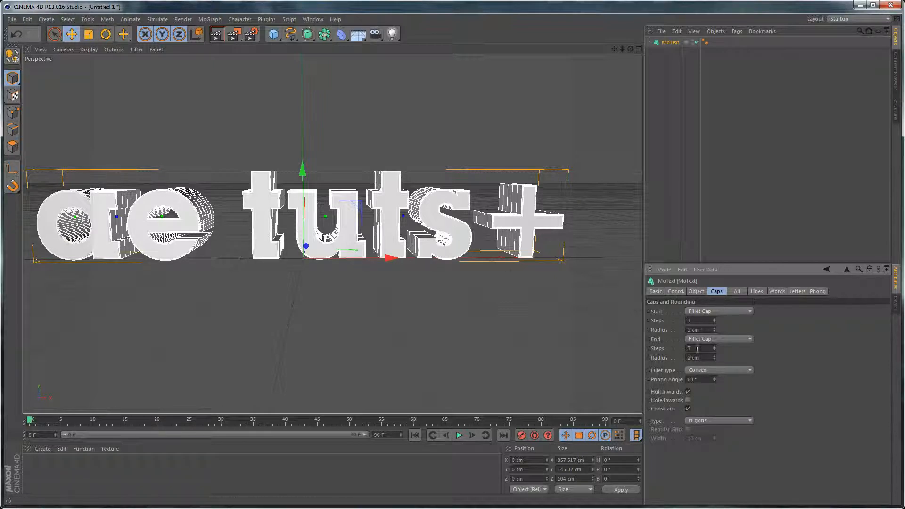
# Set the text's horizontal spacing to -5 cm
pyautogui.click(700, 292)
pyautogui.doubleClick(718, 403)
pyautogui.write('-5')
pyautogui.press('Return')
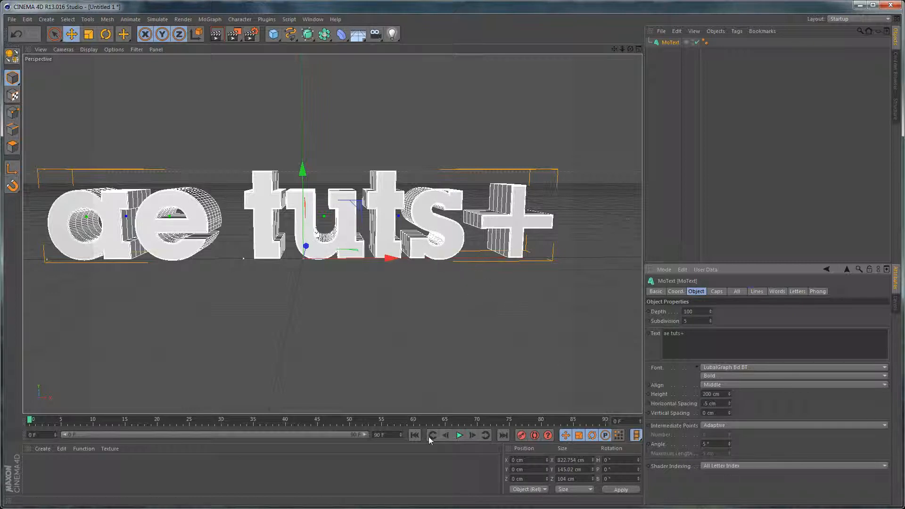
# Create a new material and name it Silver, enlarging the material area for more room
pyautogui.moveTo(344, 415); pyautogui.dragTo(344, 381)
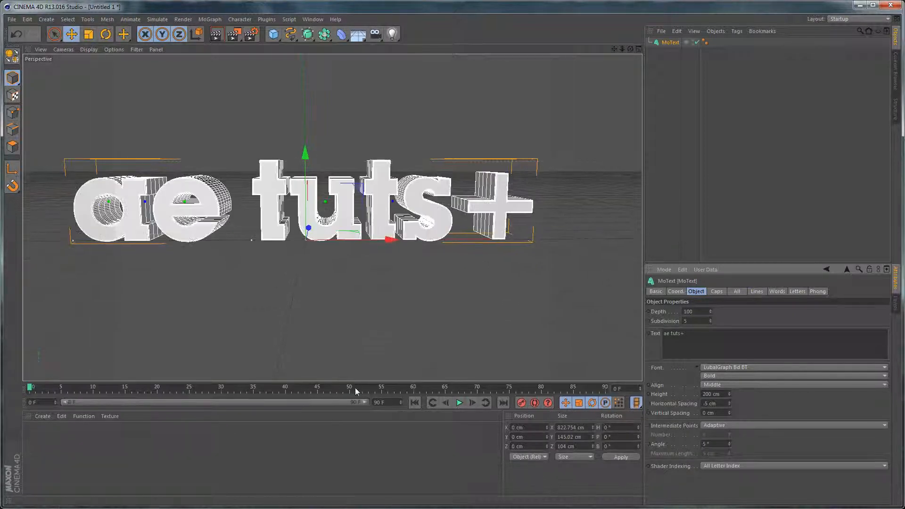
pyautogui.doubleClick(43, 446)
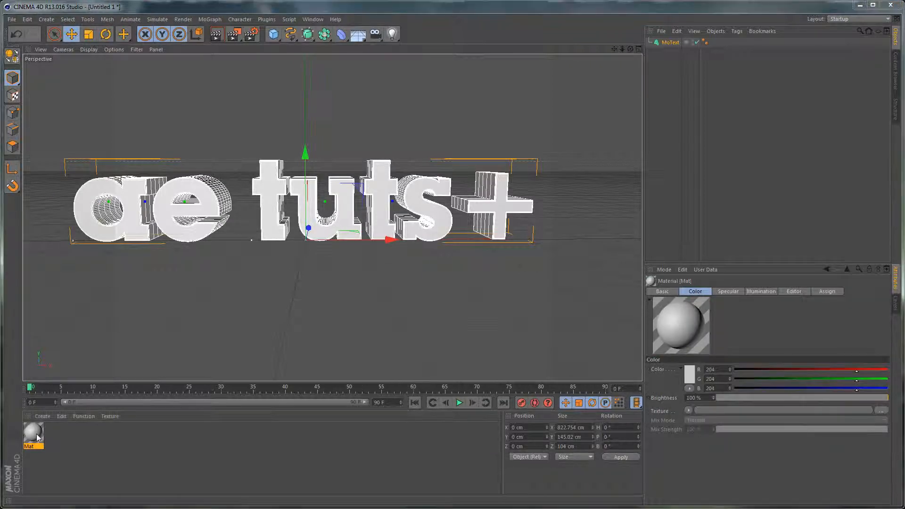
pyautogui.doubleClick(36, 437)
pyautogui.doubleClick(160, 122)
pyautogui.write('Silver')
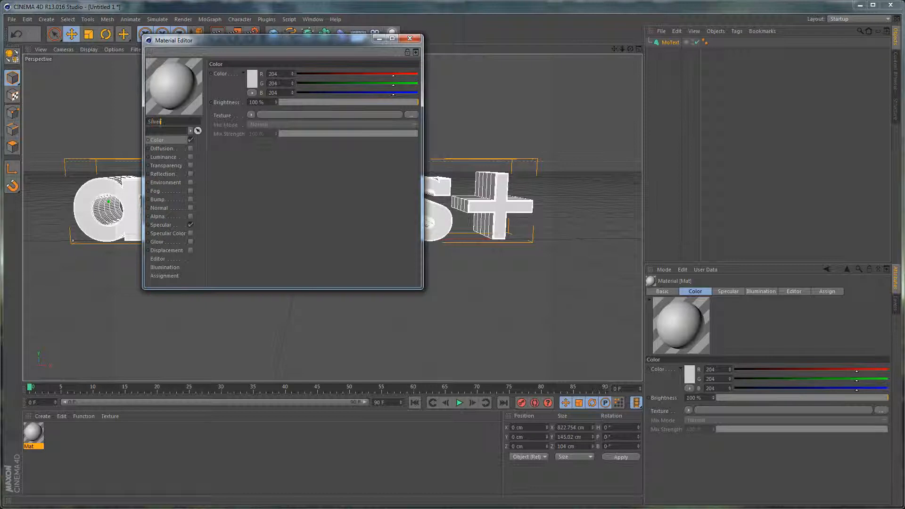
# Enable Reflection on the Silver material and set its base color to black
pyautogui.click(191, 174)
pyautogui.click(179, 140)
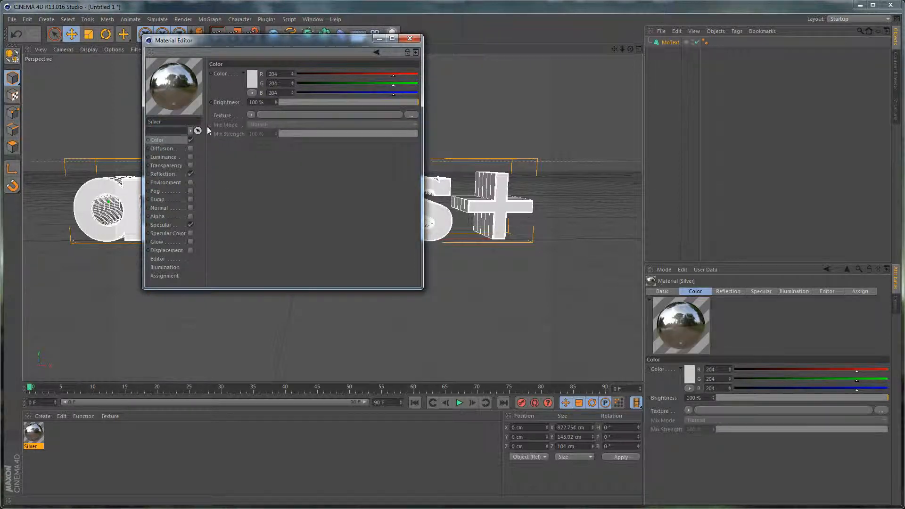
pyautogui.click(254, 80)
pyautogui.moveTo(234, 66); pyautogui.dragTo(233, 123)
pyautogui.click(232, 124)
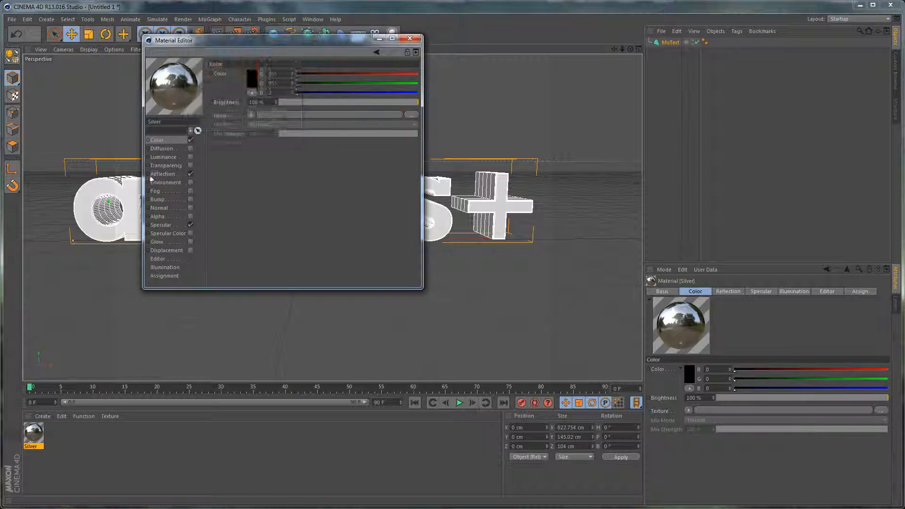
# Set the Silver reflection's blurriness to 15%, min samples to 32, max samples to 96 and accuracy to 60%
pyautogui.click(171, 176)
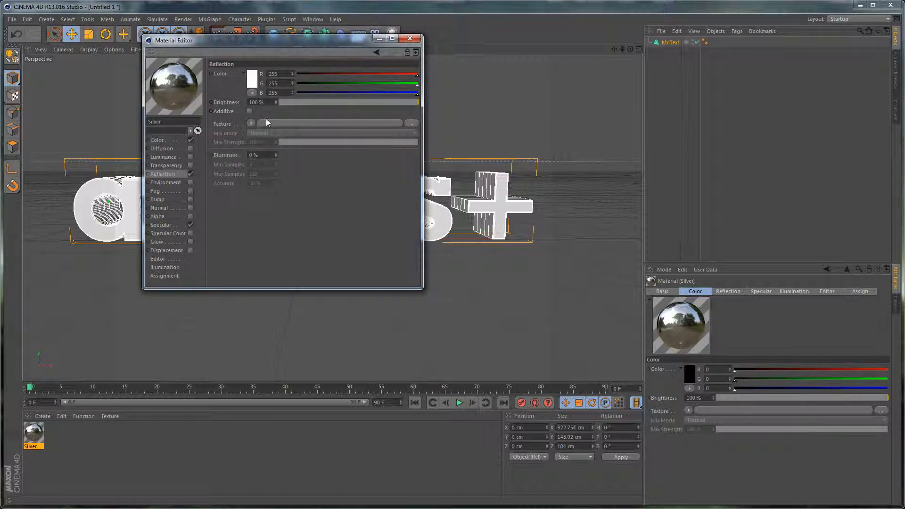
pyautogui.moveTo(266, 156); pyautogui.dragTo(129, 158)
pyautogui.write('15')
pyautogui.press('Return')
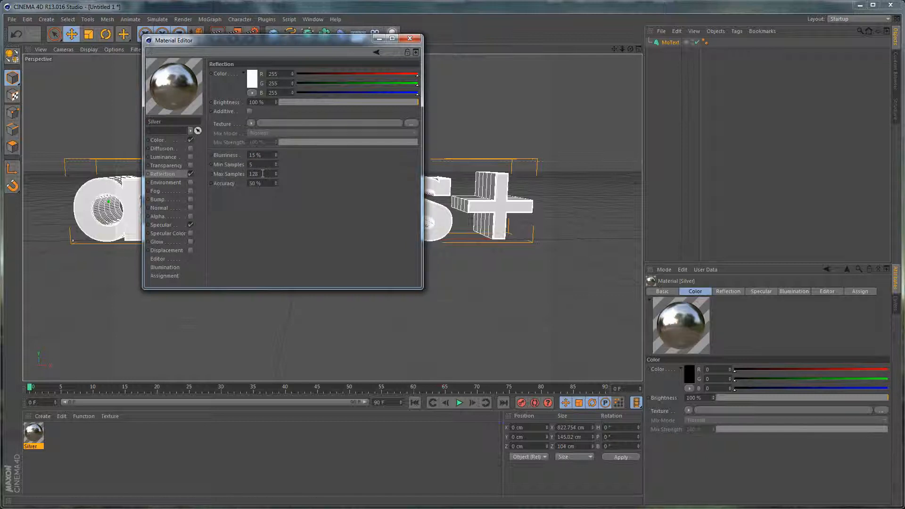
pyautogui.moveTo(256, 167); pyautogui.dragTo(189, 169)
pyautogui.write('32')
pyautogui.doubleClick(266, 182)
pyautogui.write('60')
pyautogui.press('Return')
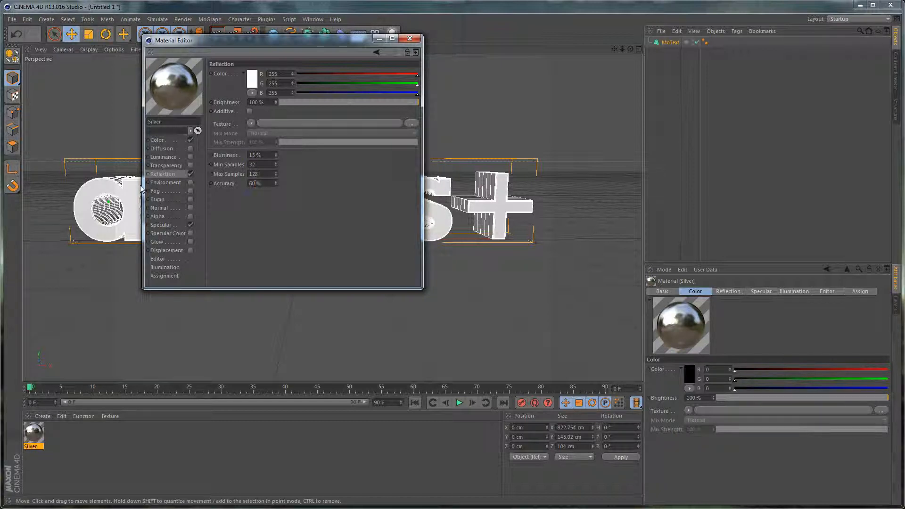
pyautogui.doubleClick(268, 174)
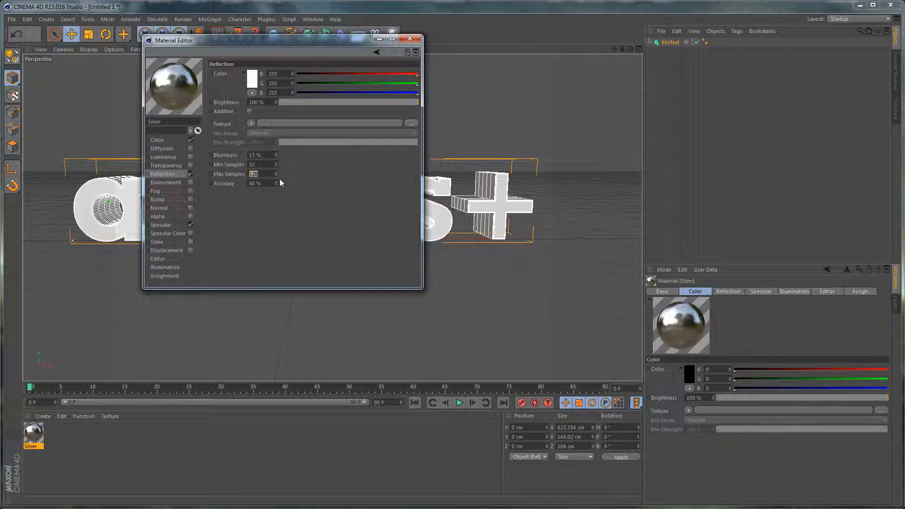
pyautogui.press('Return')
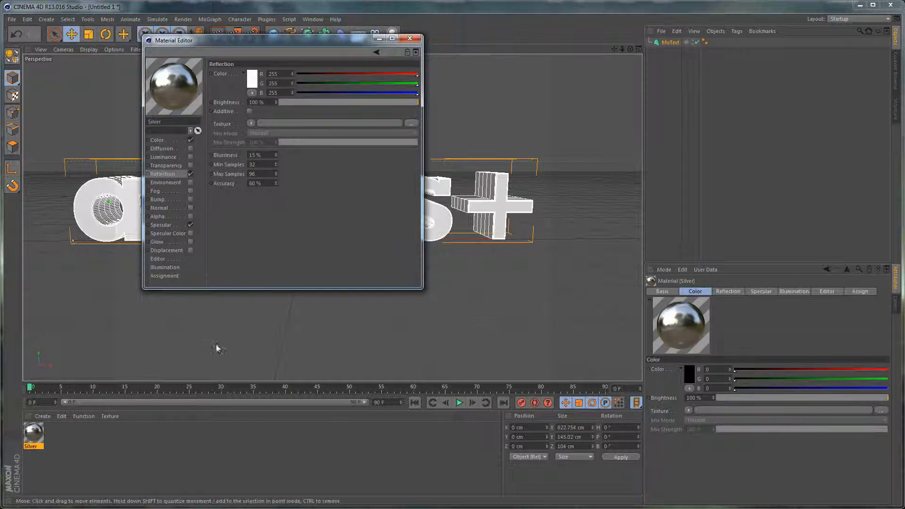
# Apply the finished Silver material to the MoText object and preview-render the perspective view
pyautogui.moveTo(338, 42); pyautogui.dragTo(409, 99)
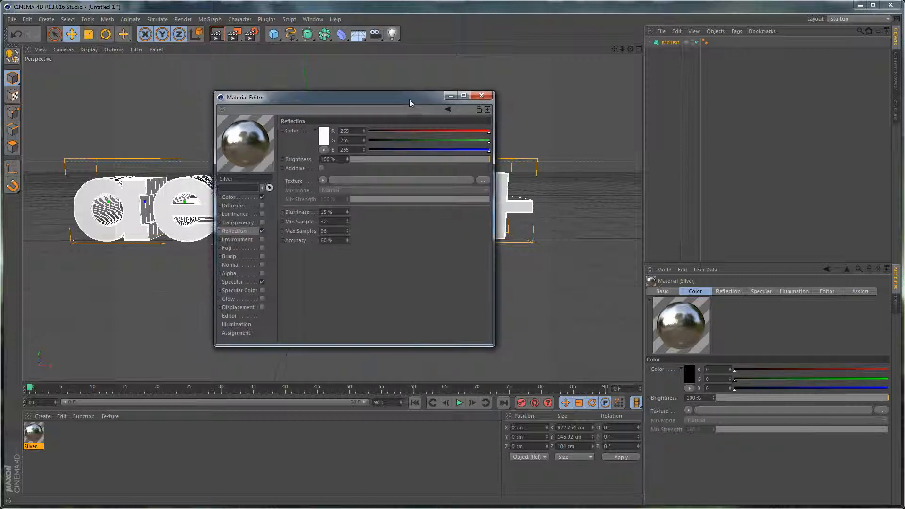
pyautogui.click(482, 97)
pyautogui.moveTo(24, 435); pyautogui.dragTo(676, 45)
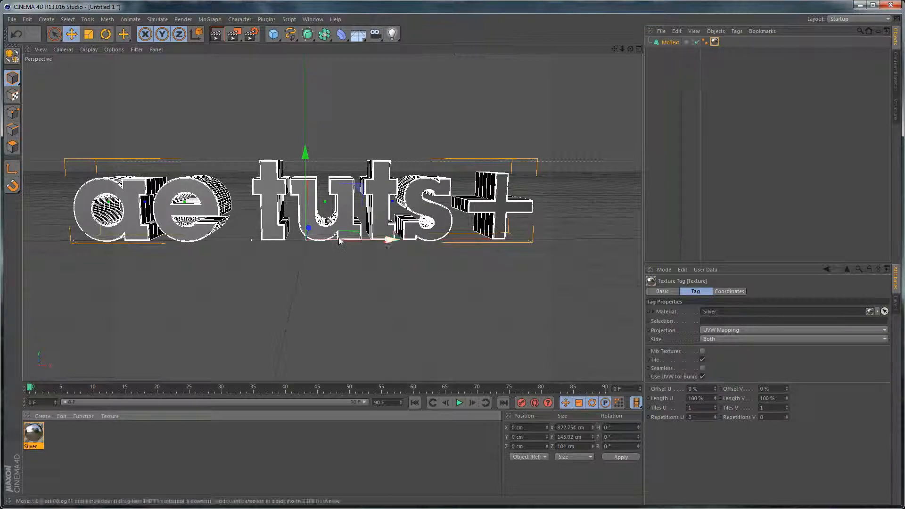
pyautogui.hotkey('ctrl', 'r')
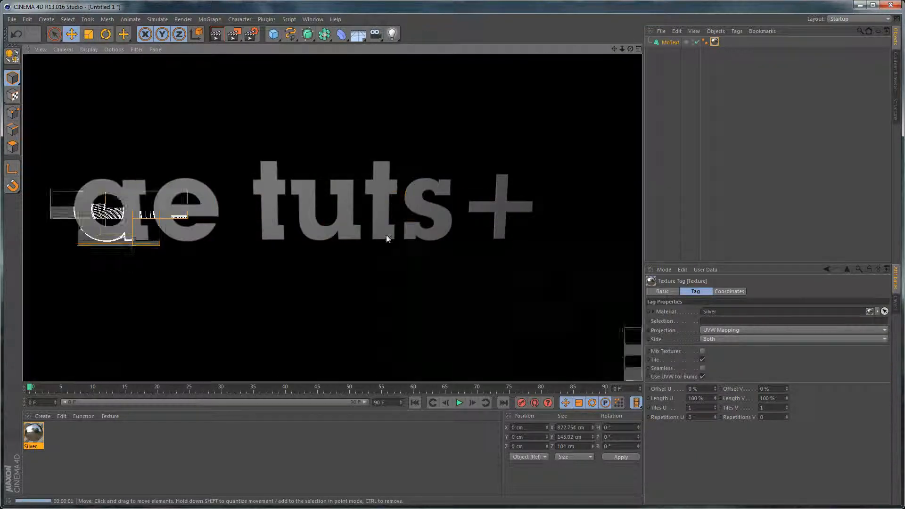
pyautogui.click(247, 452)
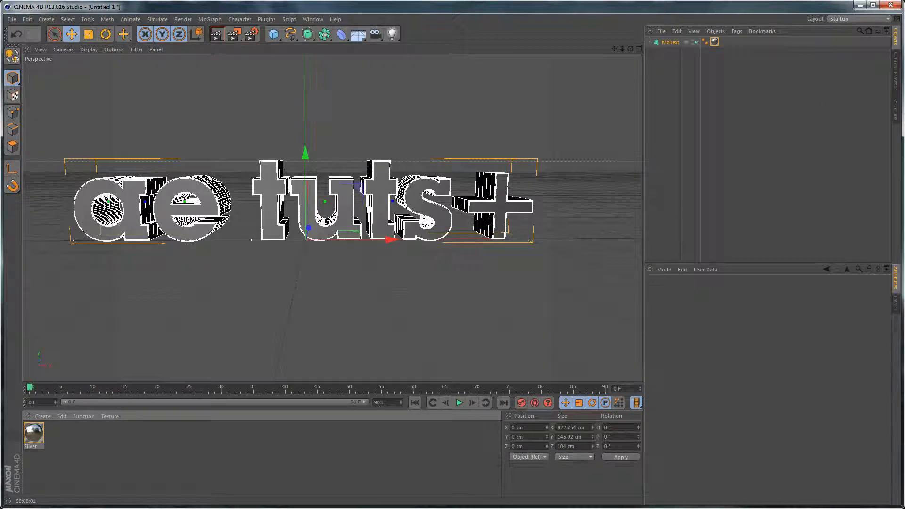
# Load HDRStudioRig.c4d into the scene from the GSG_HDRI_Studio_Pack presets
pyautogui.click(895, 68)
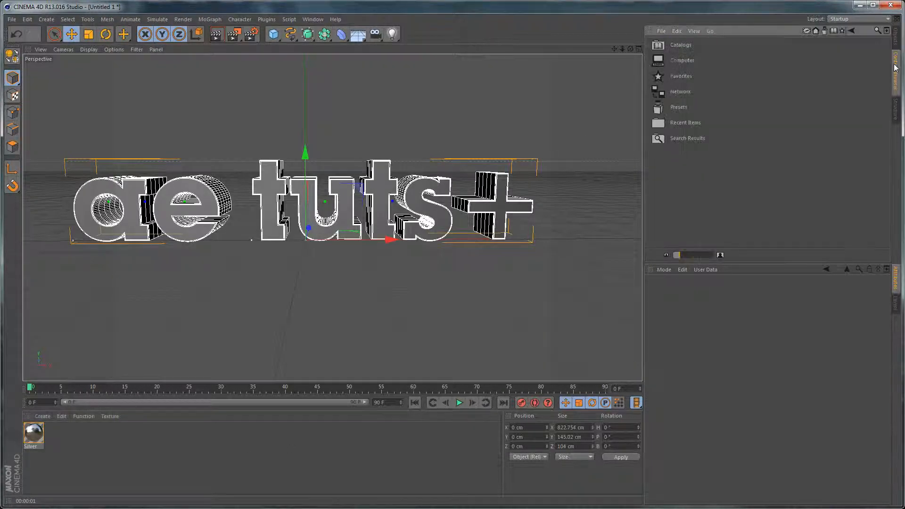
pyautogui.doubleClick(686, 109)
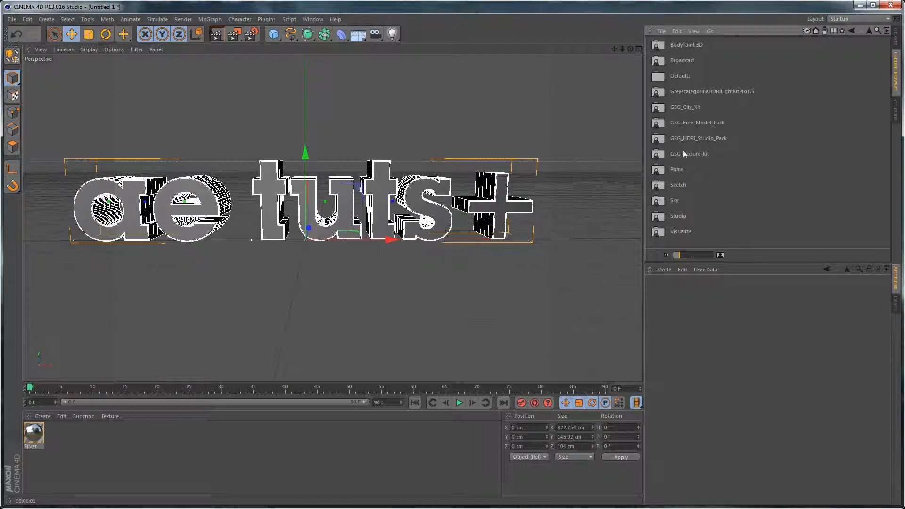
pyautogui.doubleClick(699, 139)
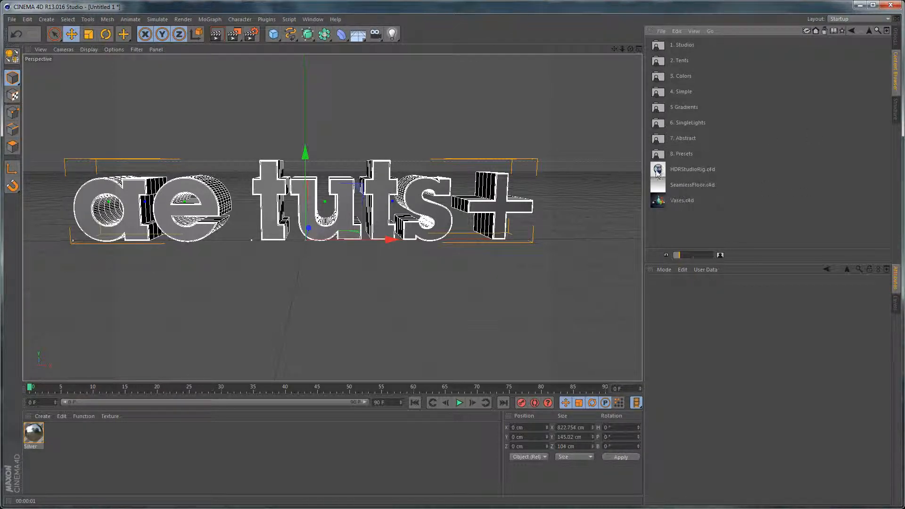
pyautogui.doubleClick(702, 169)
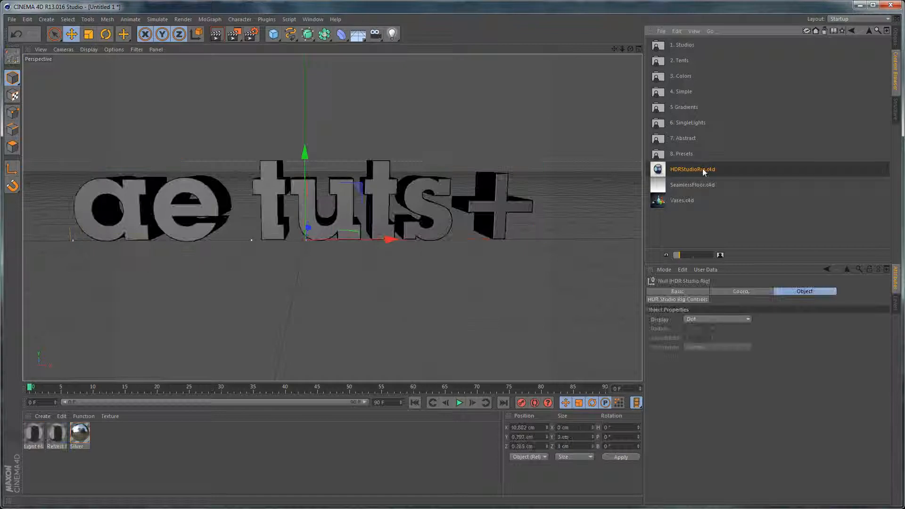
# Assign DivaStudio.hdr from the 1. Studios folder as the HDR Studio Rig's HDR file and preview-render the view
pyautogui.doubleClick(688, 44)
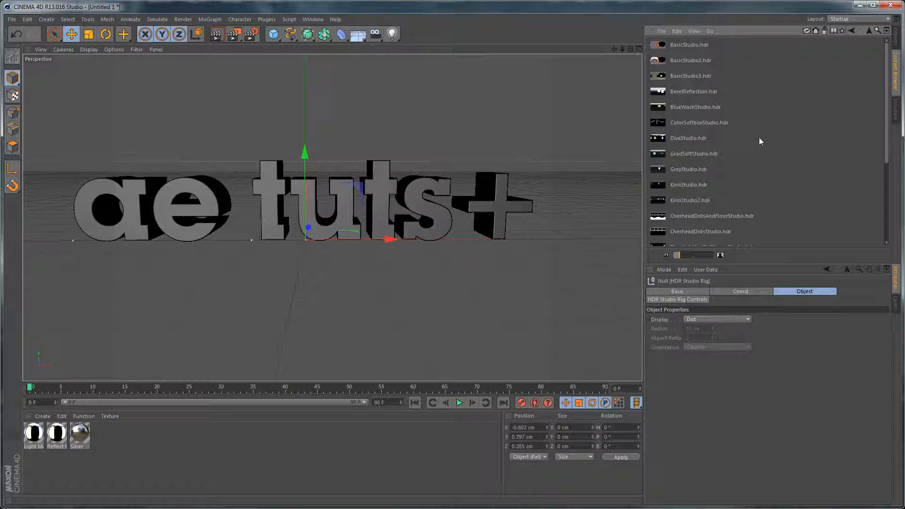
pyautogui.click(726, 137)
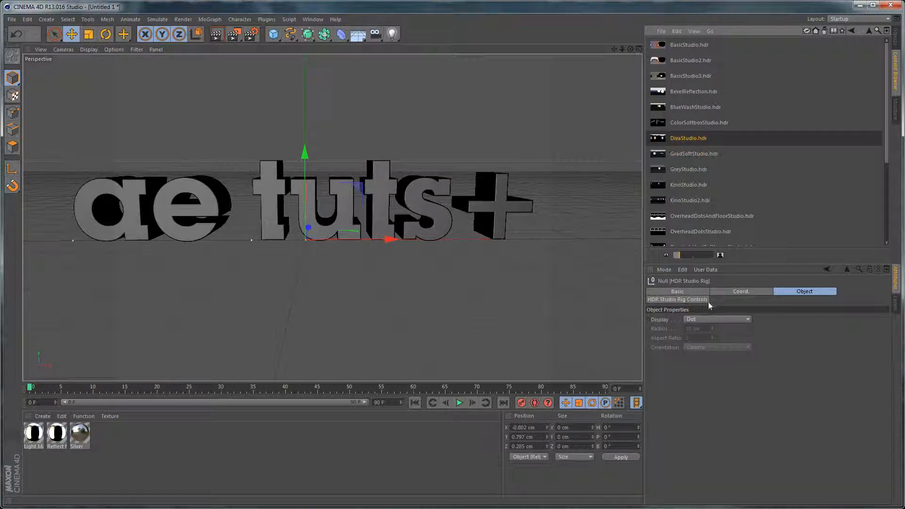
pyautogui.click(678, 300)
pyautogui.moveTo(744, 191); pyautogui.dragTo(842, 330)
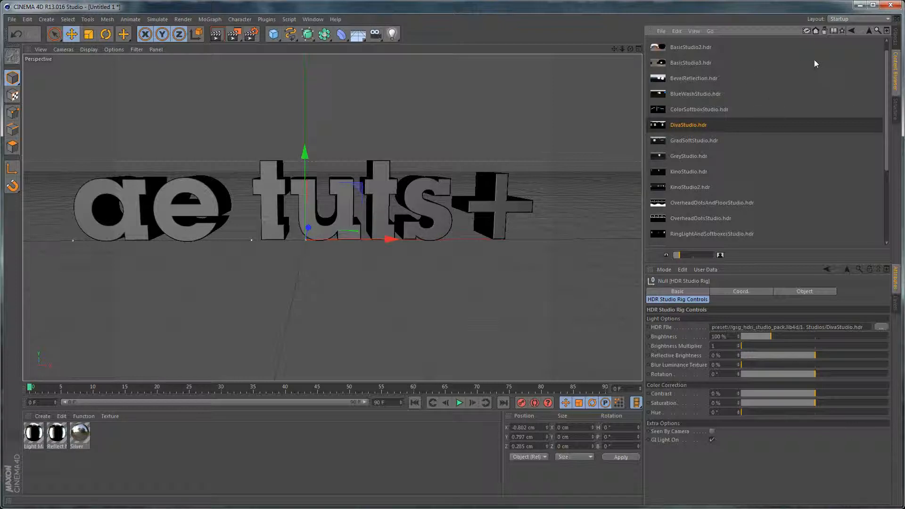
pyautogui.click(895, 38)
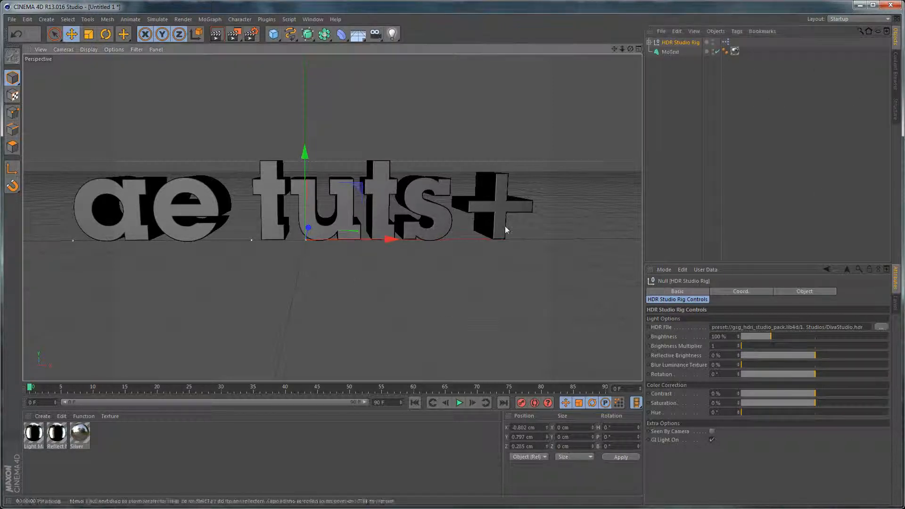
pyautogui.hotkey('ctrl', 'r')
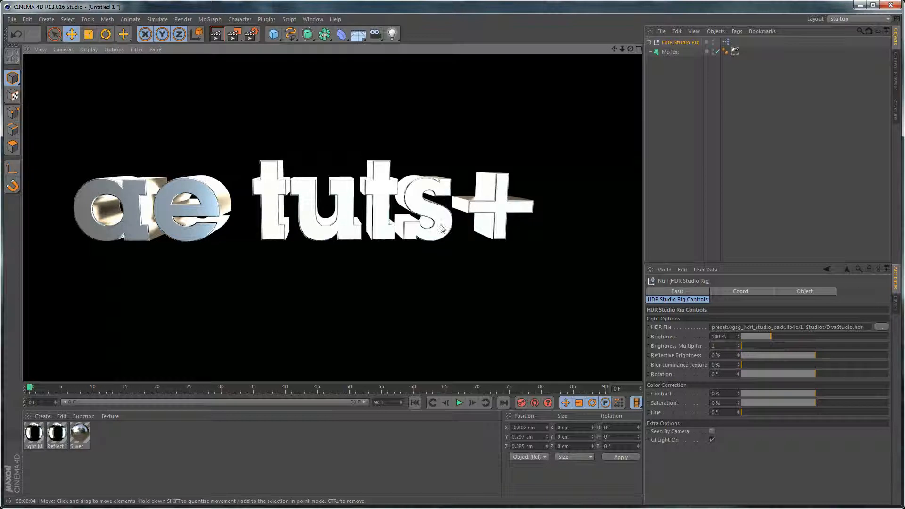
# Set the HDR Studio Rig's brightness to 55% and rotation to 20°, preview-rendering the lighting
pyautogui.moveTo(734, 336); pyautogui.dragTo(575, 325)
pyautogui.write('55')
pyautogui.press('Return')
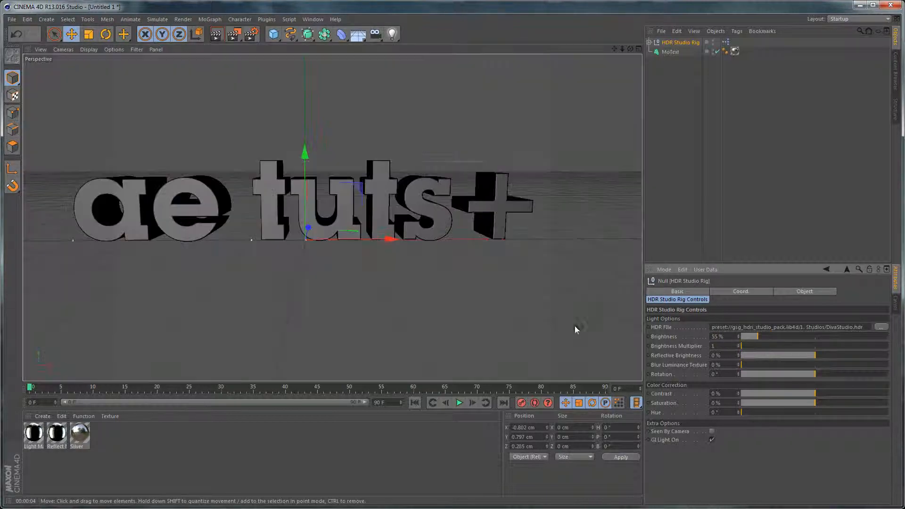
pyautogui.hotkey('ctrl', 'r')
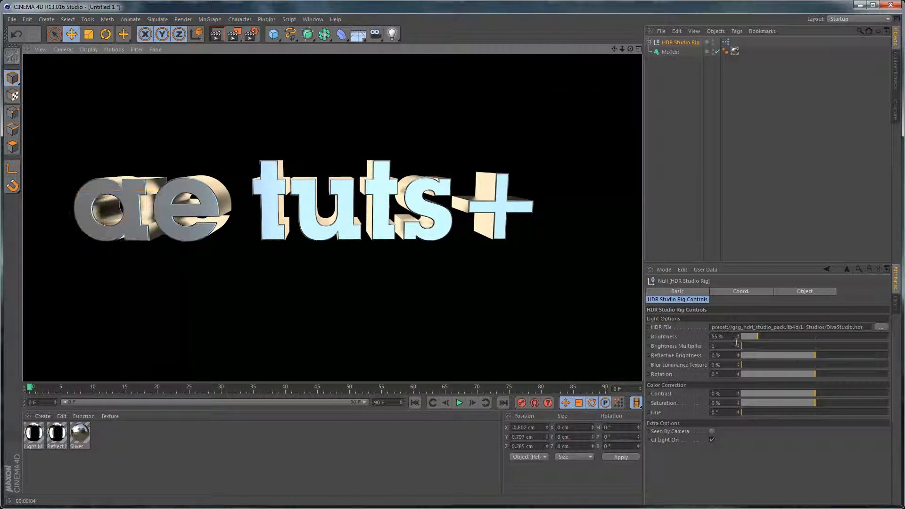
pyautogui.write('20')
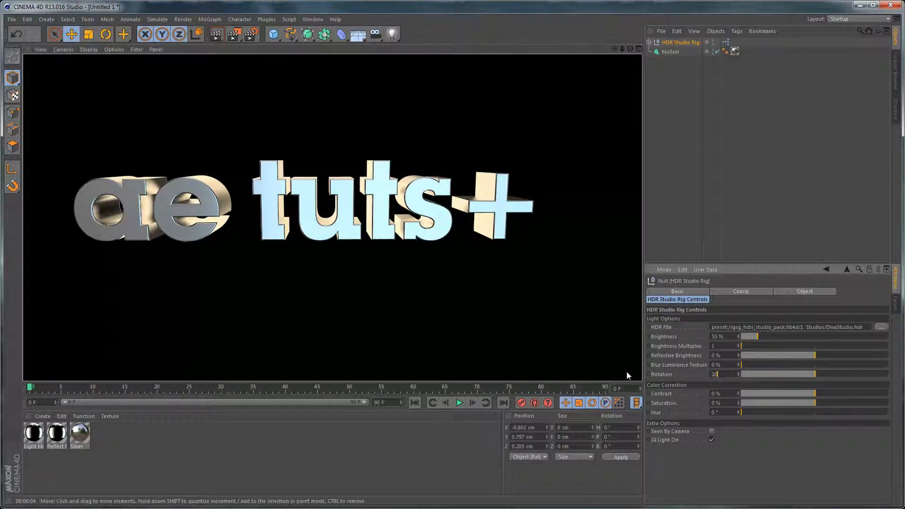
pyautogui.press('Return')
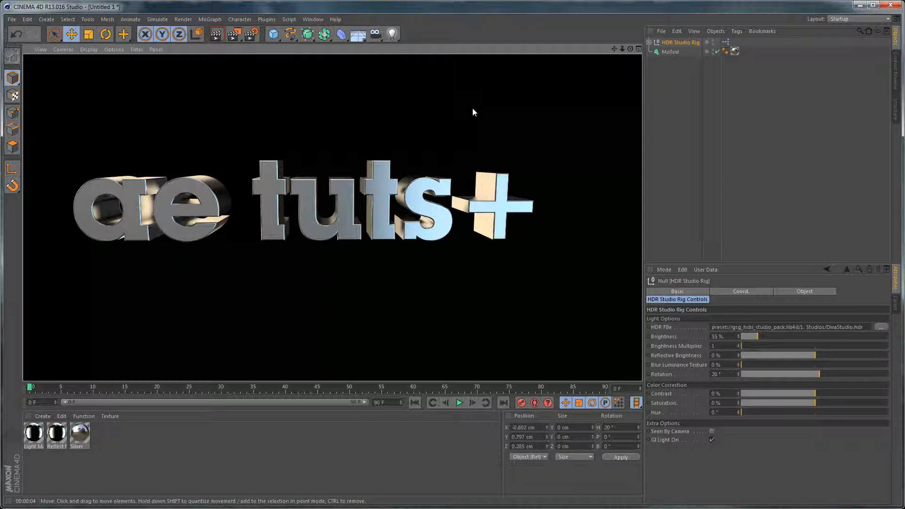
# Add a camera, look through it, and set its X and Y position and its heading and pitch rotation to 0
pyautogui.click(376, 34)
pyautogui.click(717, 42)
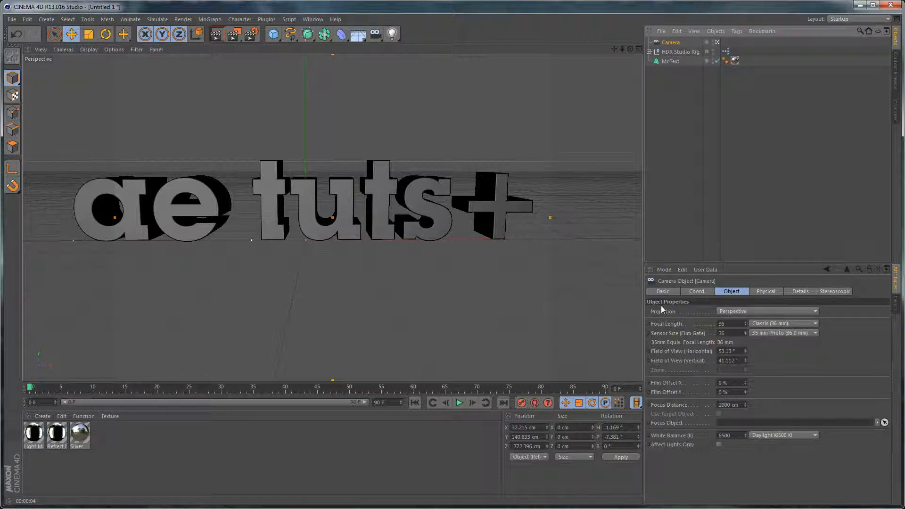
pyautogui.click(697, 292)
pyautogui.doubleClick(679, 312)
pyautogui.write('0')
pyautogui.press('Tab')
pyautogui.write('0')
pyautogui.press('Return')
pyautogui.doubleClick(780, 312)
pyautogui.write('0')
pyautogui.press('Tab')
pyautogui.write('0')
pyautogui.press('Return')
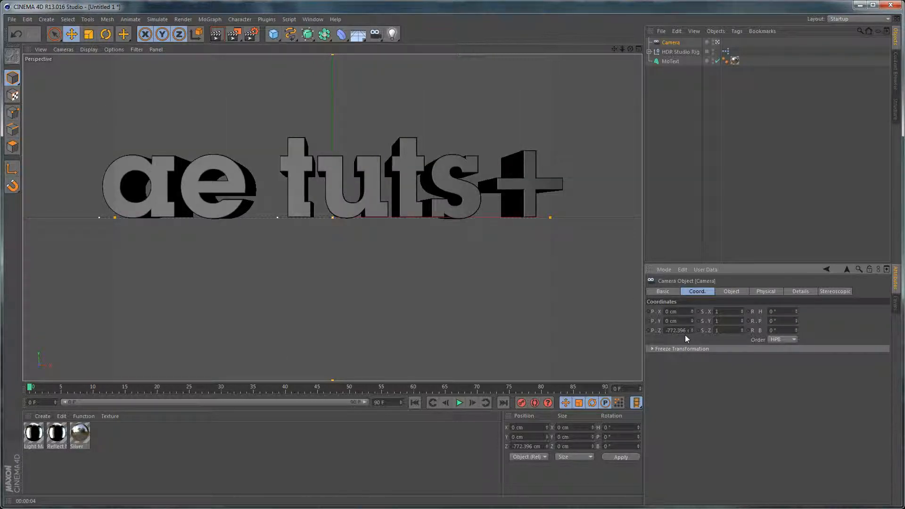
# Set the camera's Y position to 50 cm and its Z position to -1200 cm
pyautogui.doubleClick(681, 321)
pyautogui.write('50')
pyautogui.press('Return')
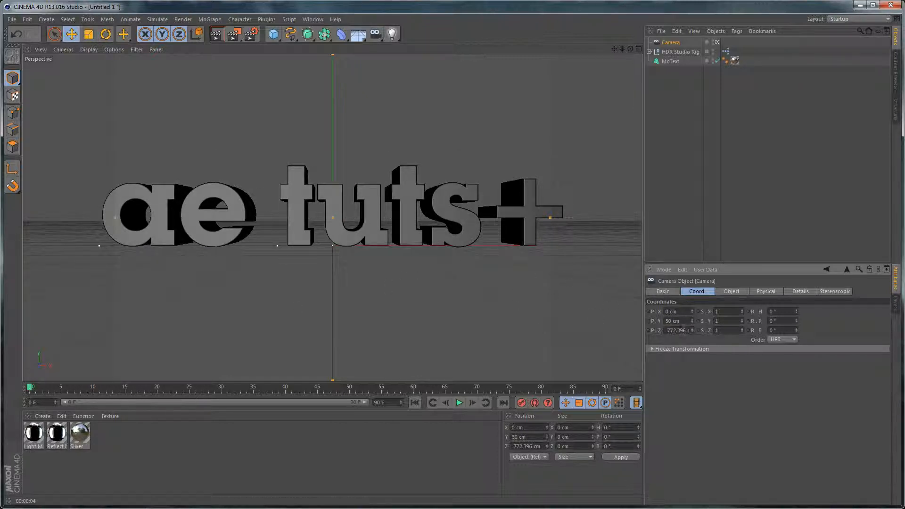
pyautogui.doubleClick(682, 330)
pyautogui.write('-1200')
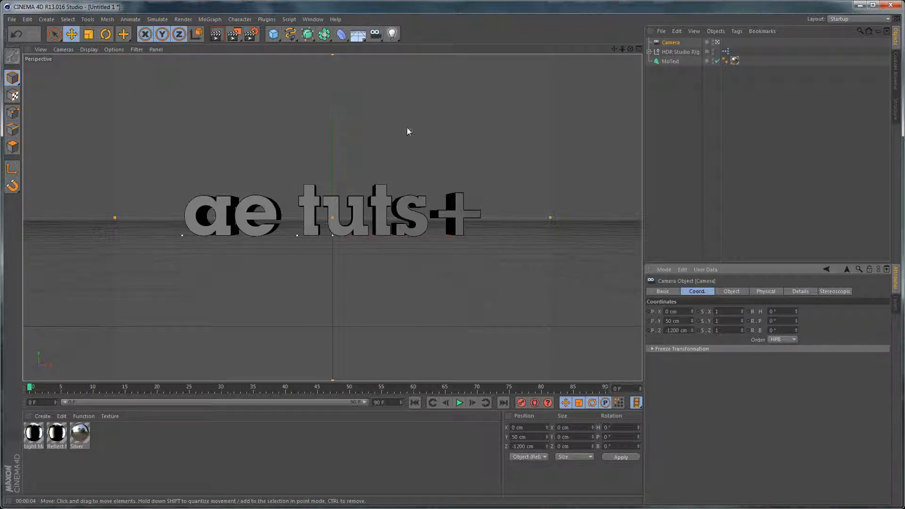
# Set the render output to the HDTV (16:9) film aspect at 1280 x 720 pixels
pyautogui.hotkey('ctrl', 'b')
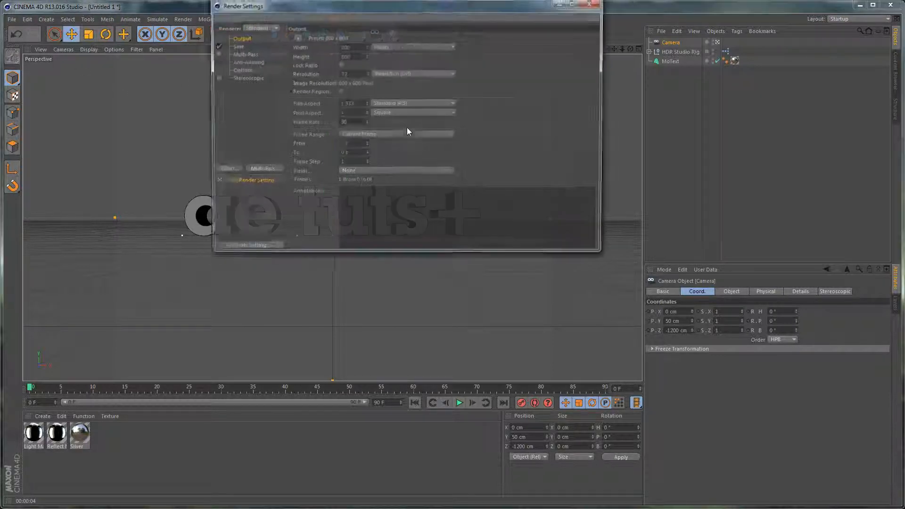
pyautogui.moveTo(415, 13); pyautogui.dragTo(401, 55)
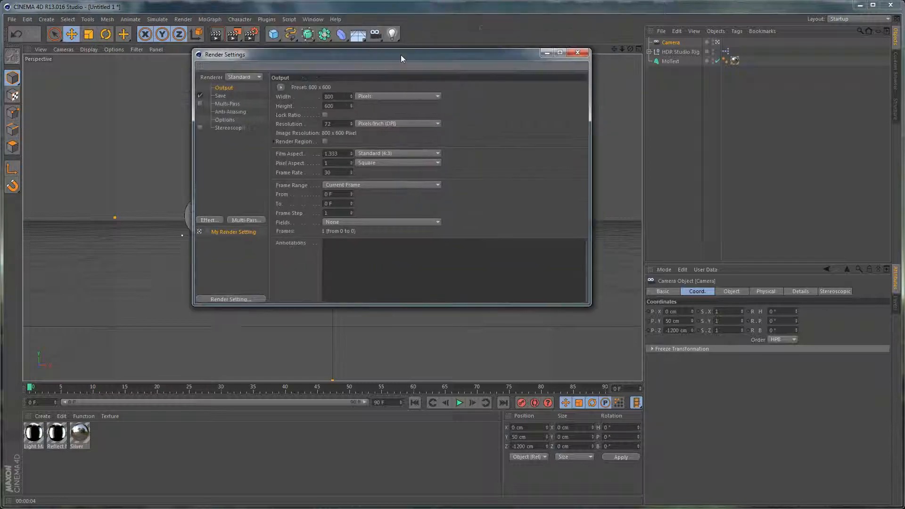
pyautogui.click(378, 153)
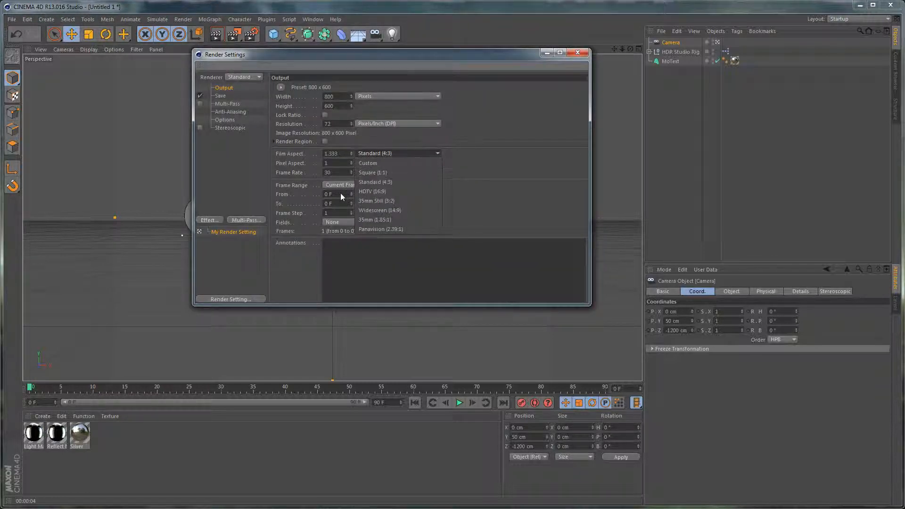
pyautogui.click(398, 191)
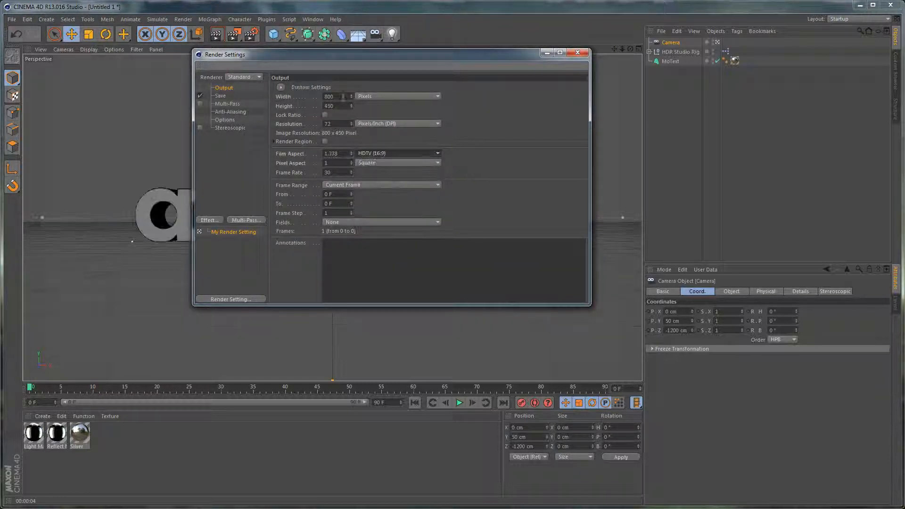
pyautogui.doubleClick(331, 96)
pyautogui.write('1280')
pyautogui.press('Return')
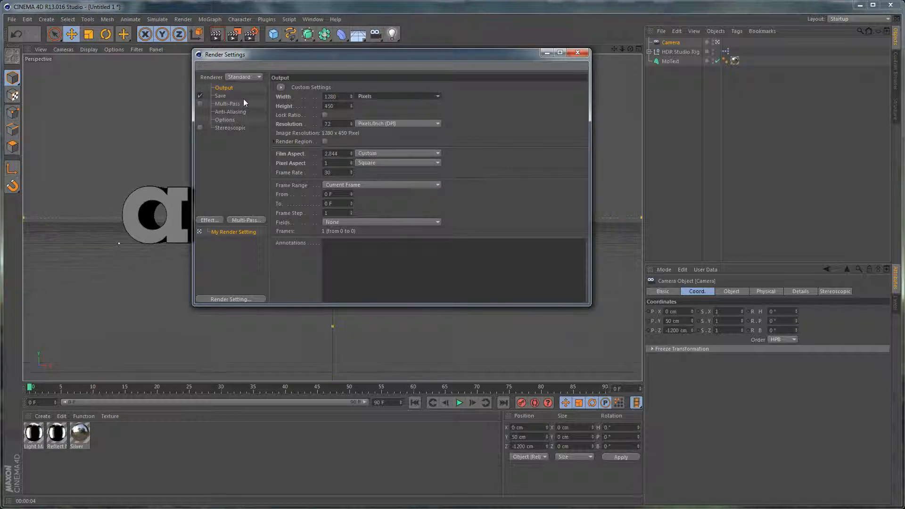
pyautogui.moveTo(336, 106); pyautogui.dragTo(63, 112)
pyautogui.write('720')
pyautogui.click(513, 178)
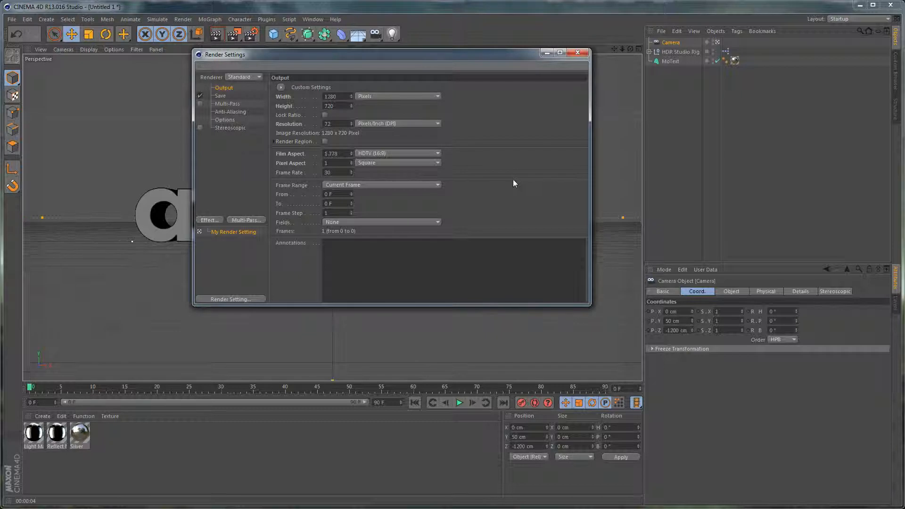
# Set the render anti-aliasing to Best and preview-render the camera view
pyautogui.click(229, 112)
pyautogui.click(373, 87)
pyautogui.click(365, 116)
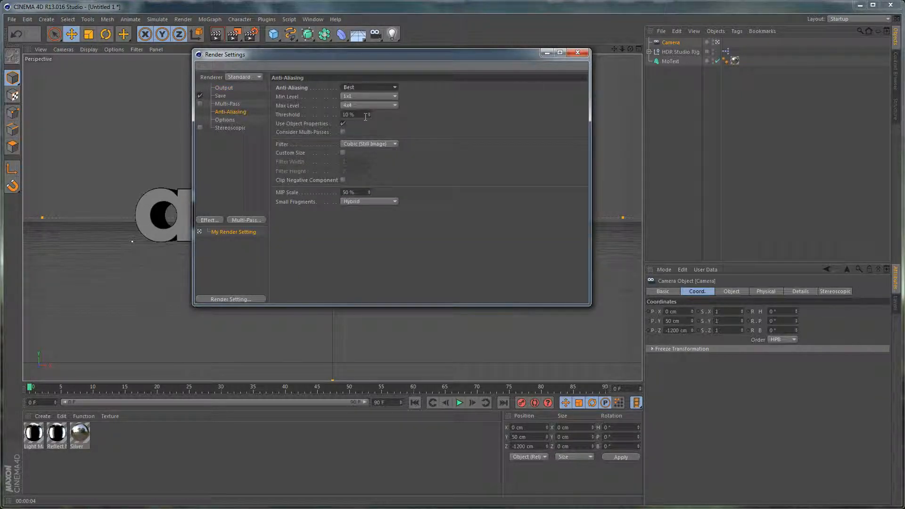
pyautogui.click(577, 52)
pyautogui.hotkey('ctrl', 'r')
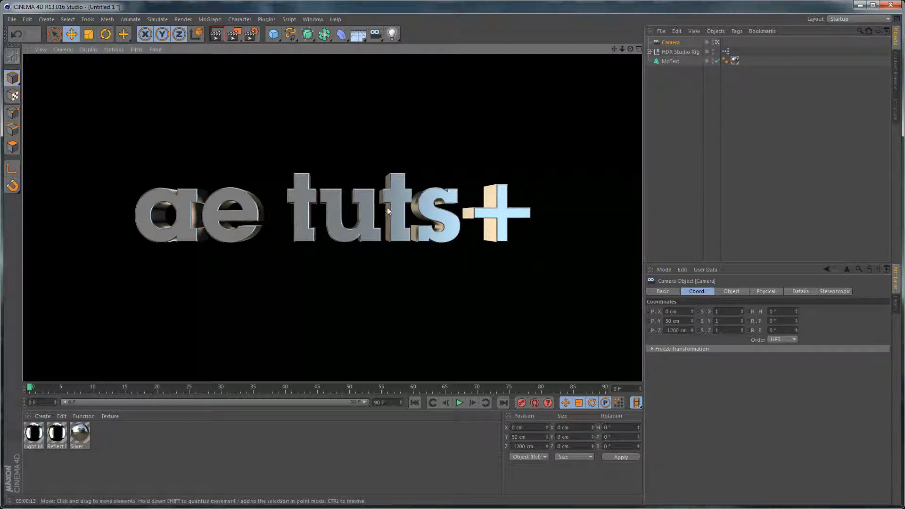
# Clear the object selection and add a Twist deformer to the scene
pyautogui.click(217, 467)
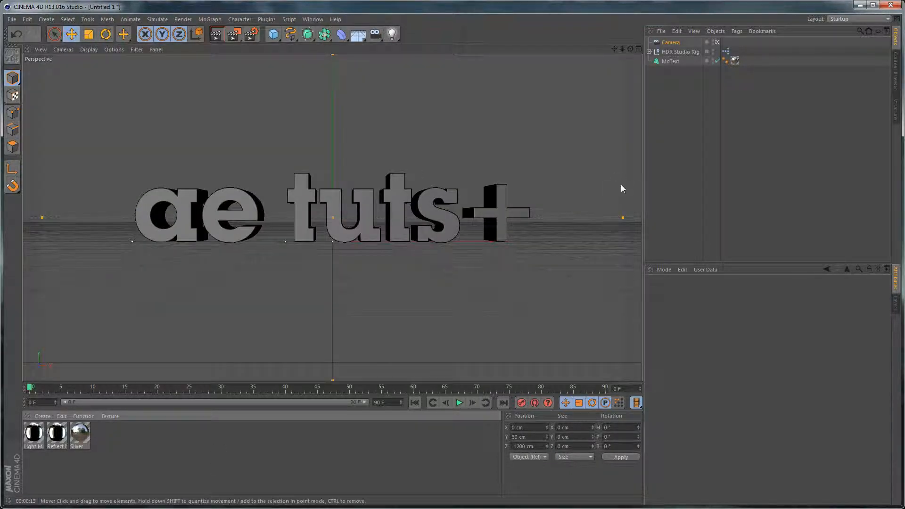
pyautogui.click(683, 117)
pyautogui.click(341, 38)
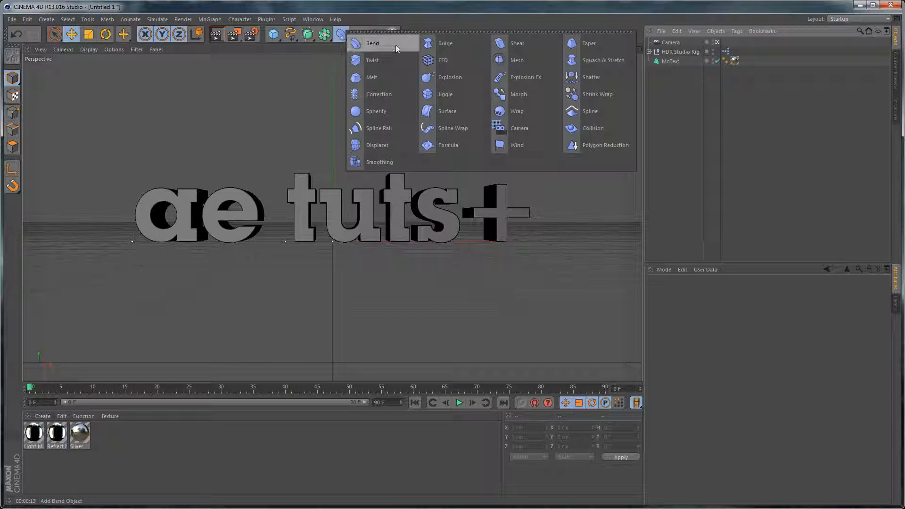
pyautogui.click(373, 61)
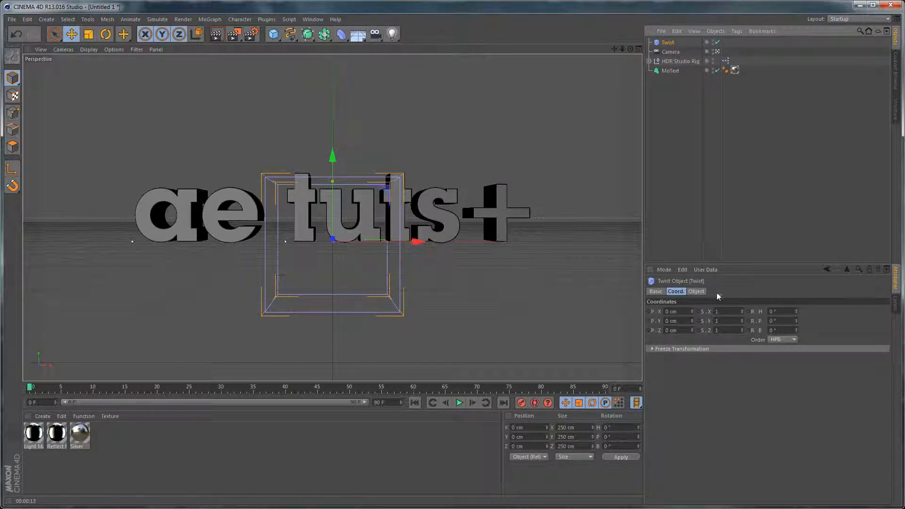
# Set the Twist deformer's Y size to 1000 cm and its mode to Within Box
pyautogui.click(697, 292)
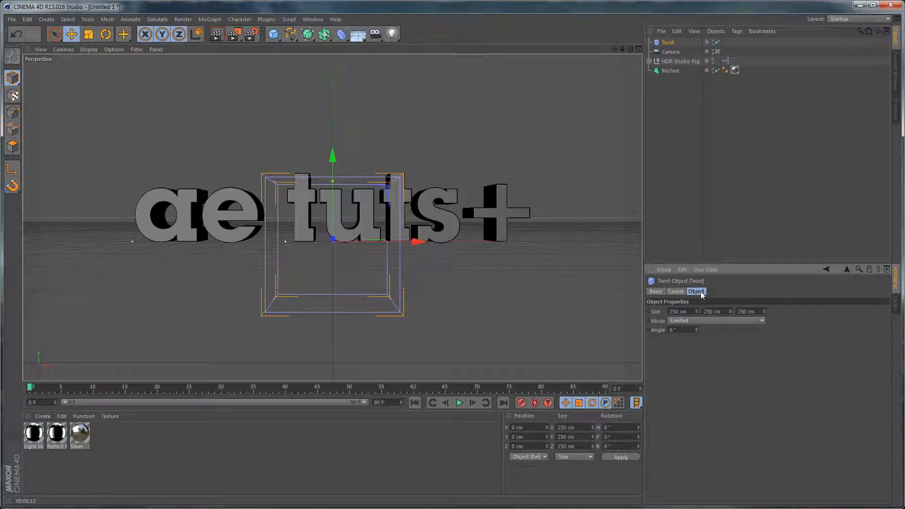
pyautogui.click(689, 311)
pyautogui.press('Tab')
pyautogui.write('1000')
pyautogui.press('Return')
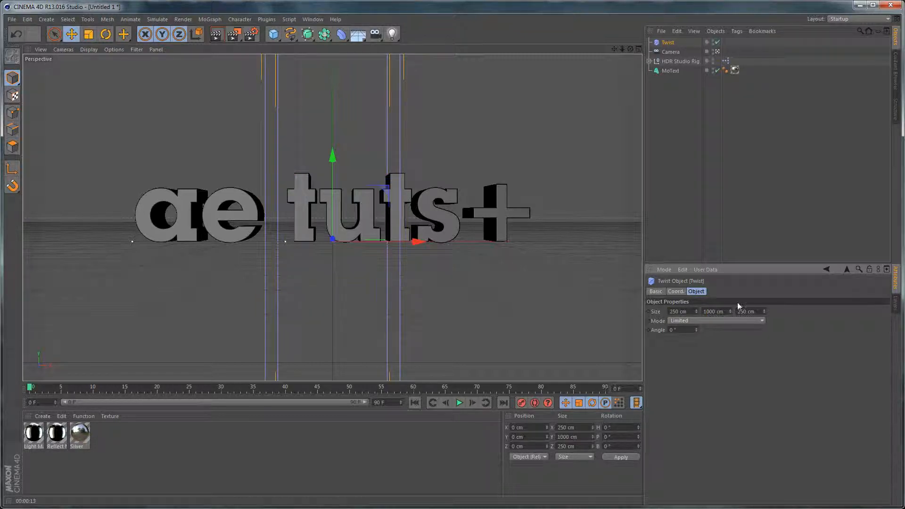
pyautogui.click(705, 321)
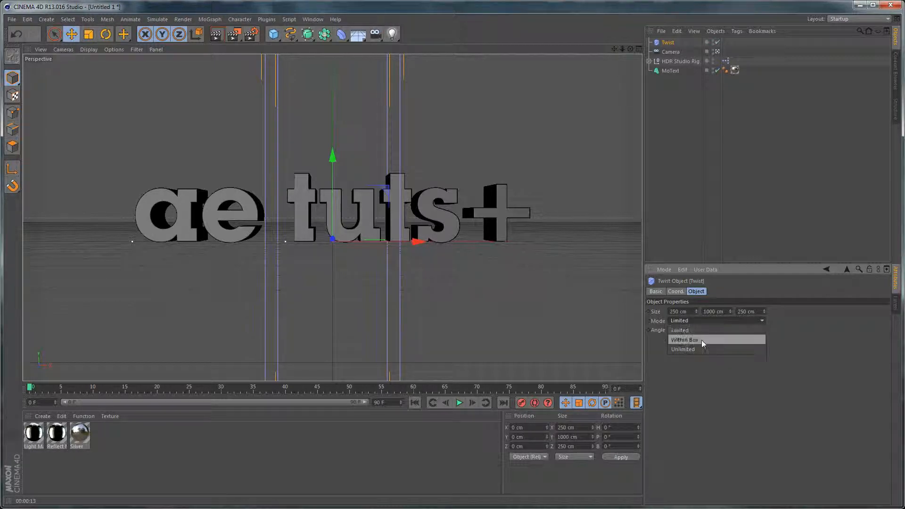
pyautogui.click(702, 340)
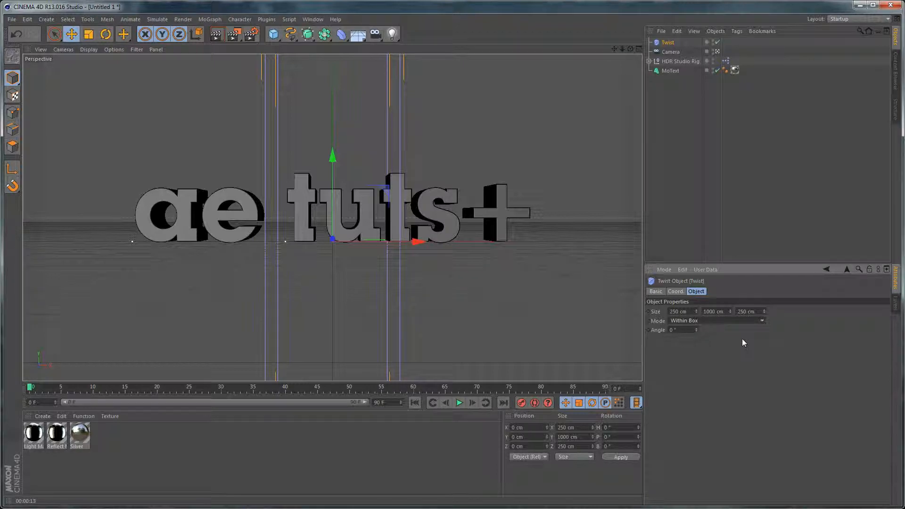
# Set the Twist deformer's bank rotation to 90° and make it a child of the MoText object
pyautogui.click(675, 292)
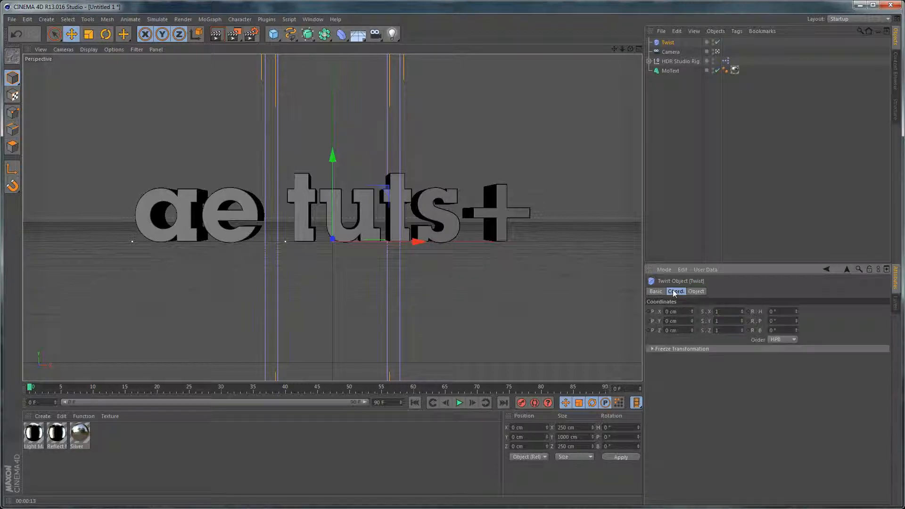
pyautogui.moveTo(796, 332); pyautogui.dragTo(789, 364)
pyautogui.doubleClick(788, 330)
pyautogui.write('90')
pyautogui.press('Return')
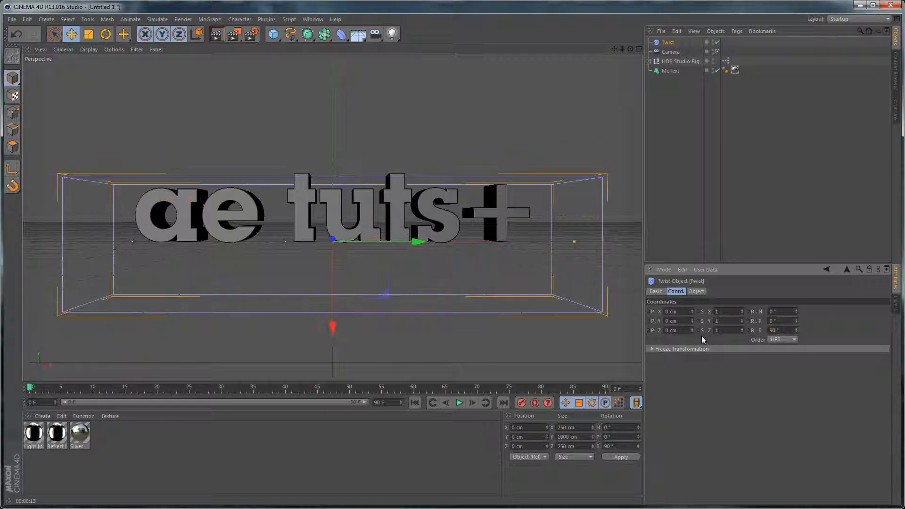
pyautogui.moveTo(668, 42); pyautogui.dragTo(675, 72)
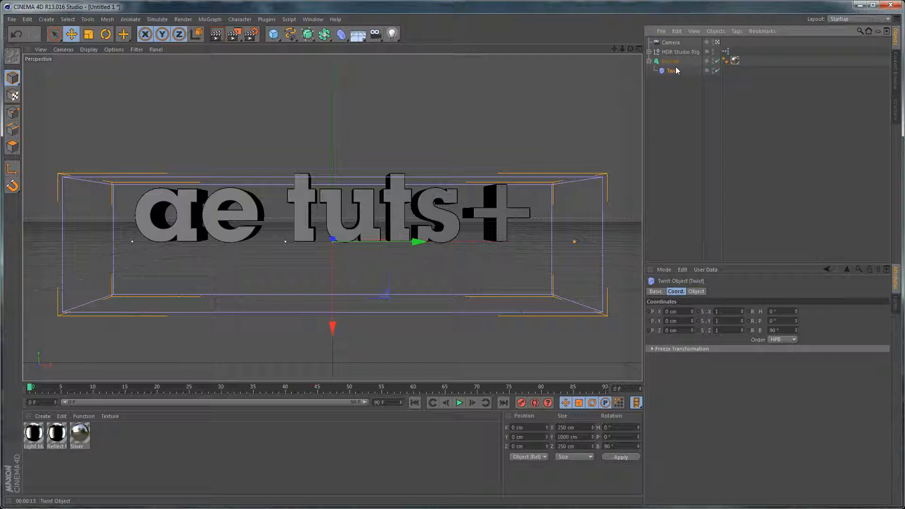
# Set the Twist deformer's Y and Z positions to 50 cm each to center it around the text
pyautogui.doubleClick(683, 320)
pyautogui.write('50')
pyautogui.press('Return')
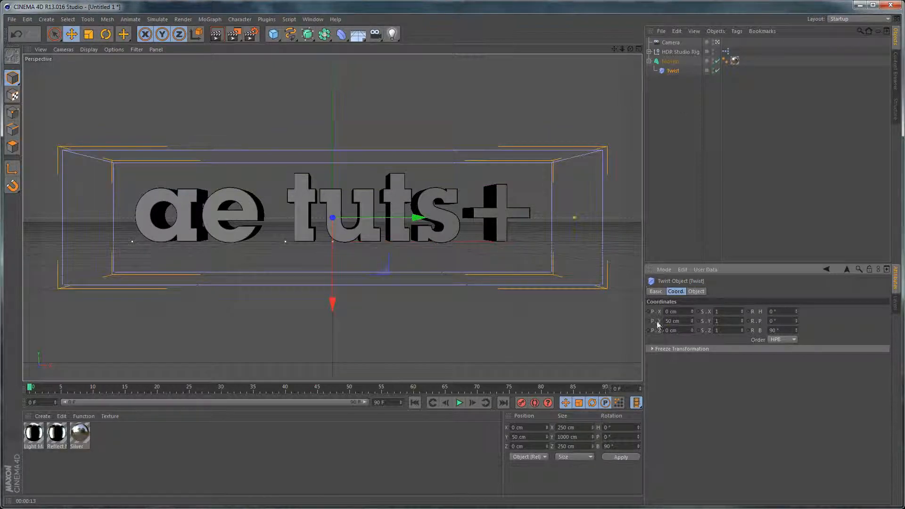
pyautogui.middleClick(430, 138)
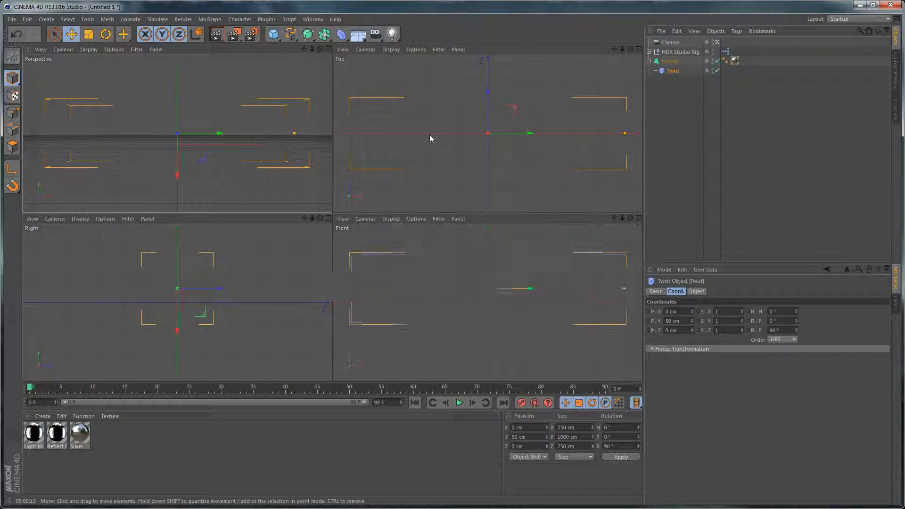
pyautogui.doubleClick(678, 330)
pyautogui.write('50')
pyautogui.press('Return')
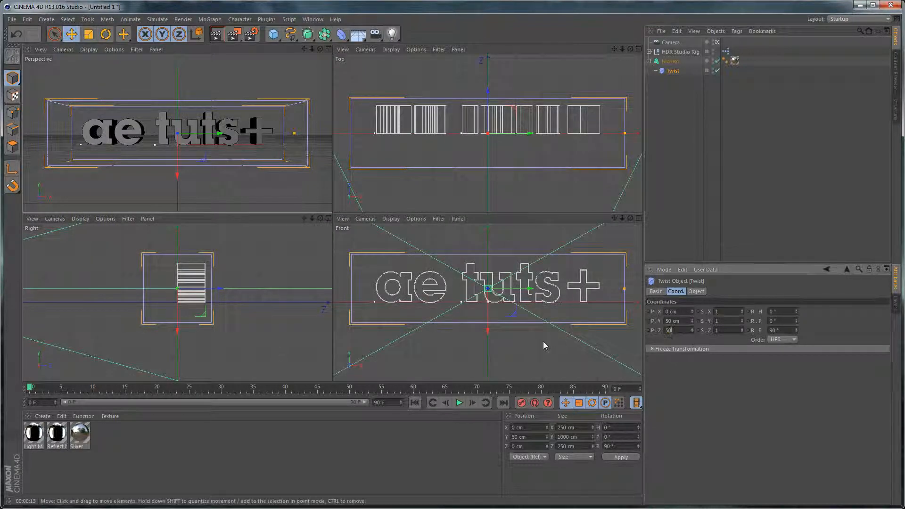
pyautogui.middleClick(271, 140)
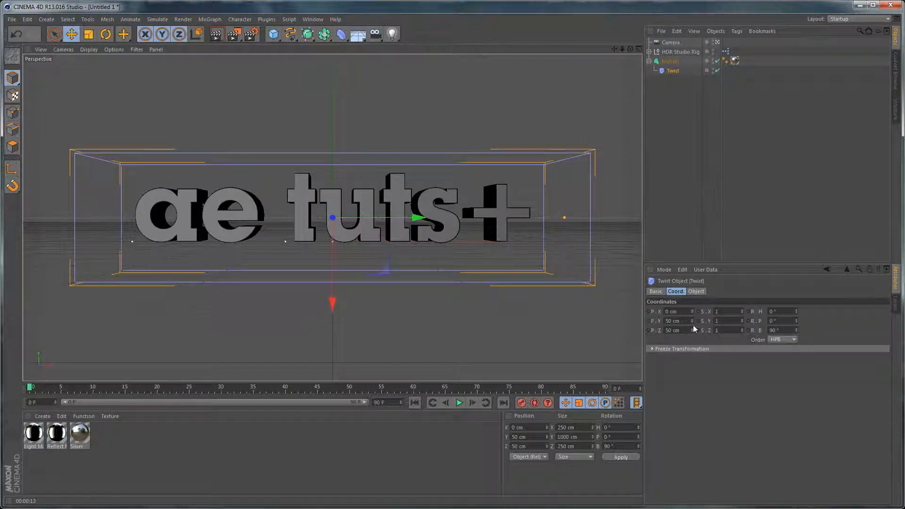
# Set the Twist deformer's angle to 360°
pyautogui.click(696, 292)
pyautogui.moveTo(696, 329); pyautogui.dragTo(696, 162)
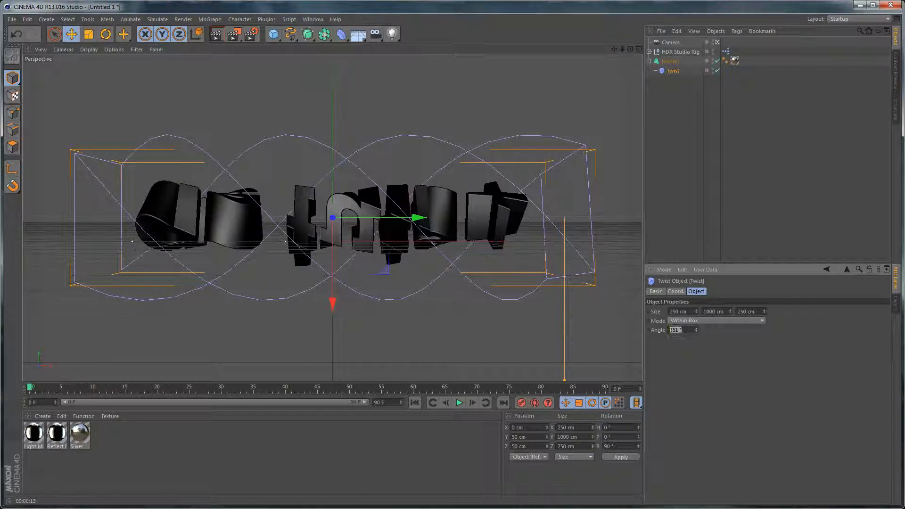
pyautogui.write('360')
pyautogui.press('Return')
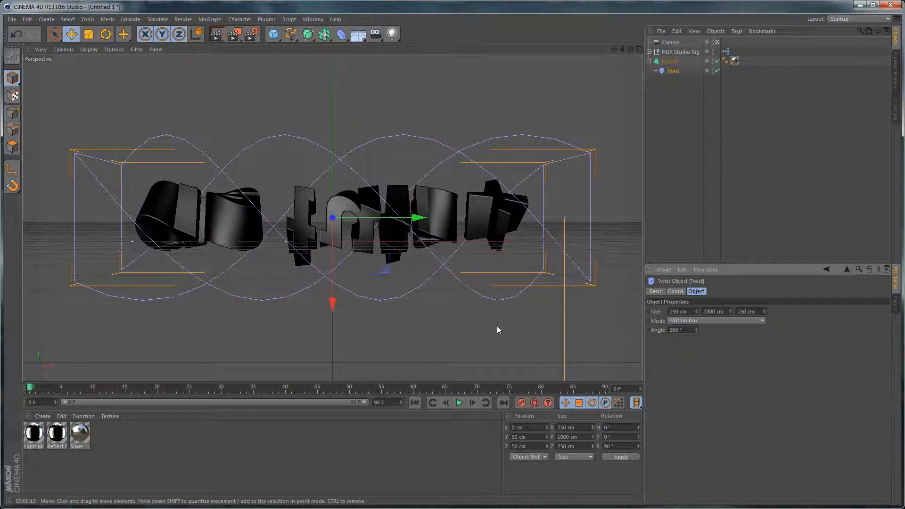
# Set the MoText object's Z position to -1500 cm and keyframe it at frame 0
pyautogui.click(672, 62)
pyautogui.click(675, 291)
pyautogui.moveTo(692, 330); pyautogui.dragTo(647, 332)
pyautogui.write('0')
pyautogui.press('Return')
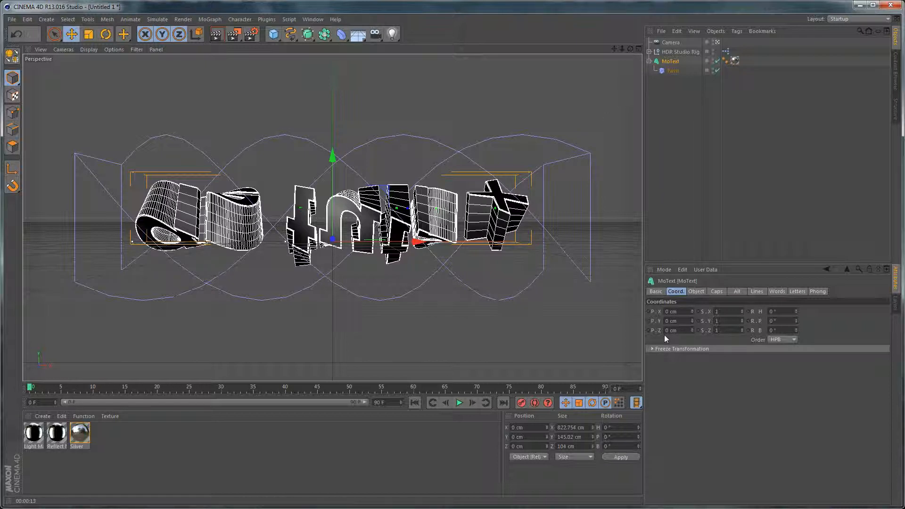
pyautogui.moveTo(687, 331); pyautogui.dragTo(648, 332)
pyautogui.write('-1500')
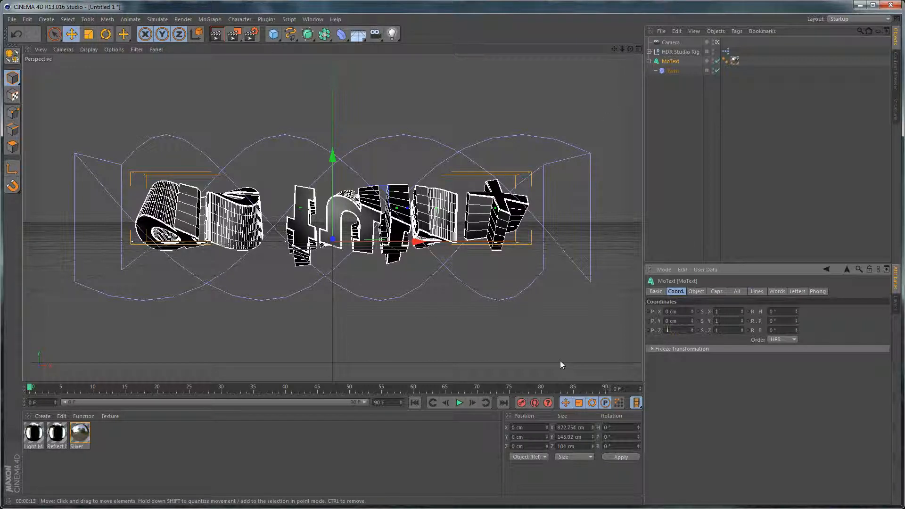
pyautogui.press('Return')
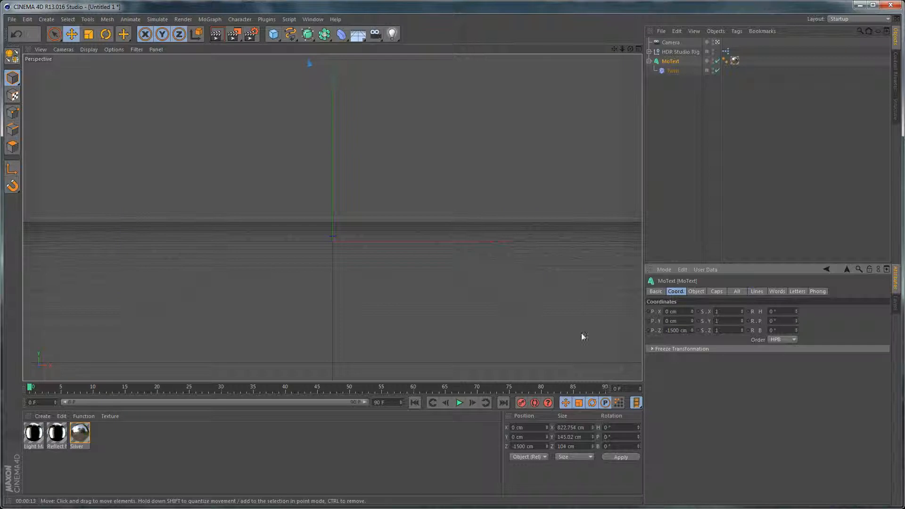
pyautogui.keyDown('ctrl'); pyautogui.click(649, 331); pyautogui.keyUp('ctrl')
# Keyframe the MoText object's Z position at -150 cm on frame 14
pyautogui.moveTo(30, 389); pyautogui.dragTo(118, 389)
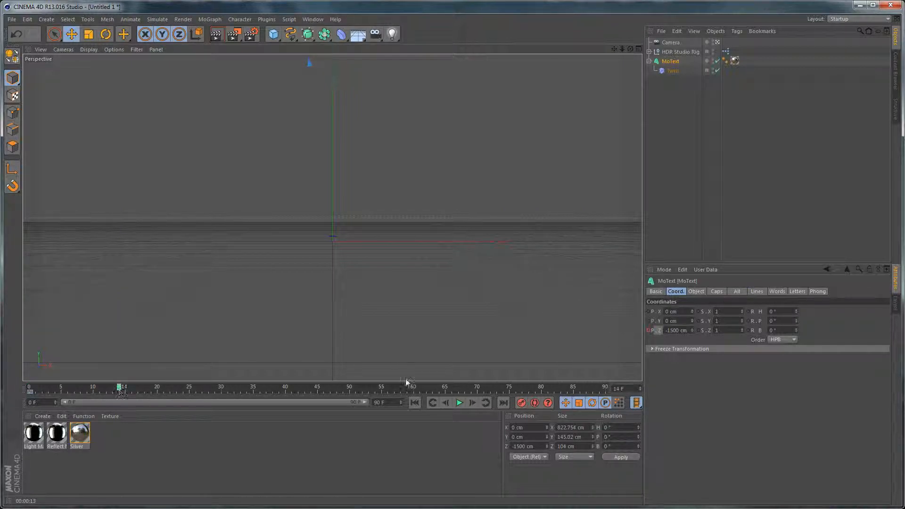
pyautogui.moveTo(690, 331); pyautogui.dragTo(658, 332)
pyautogui.write('-150')
pyautogui.press('Return')
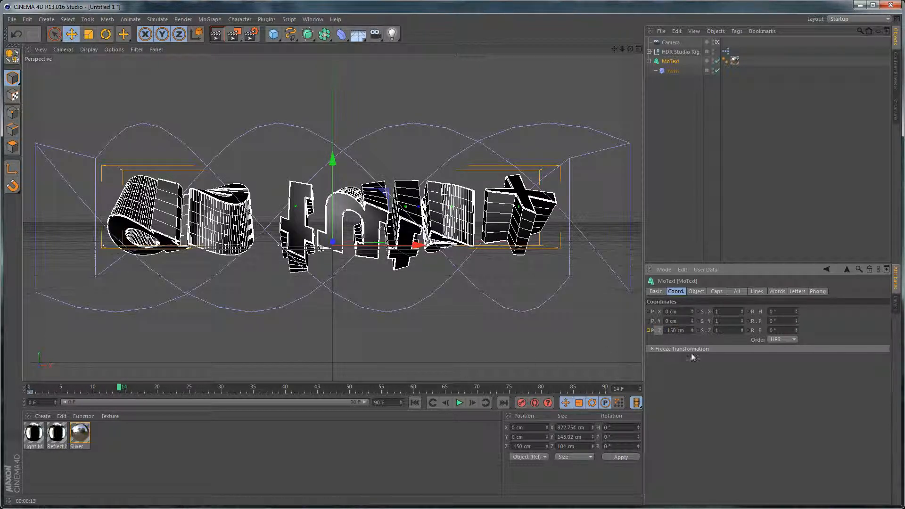
pyautogui.click(648, 331)
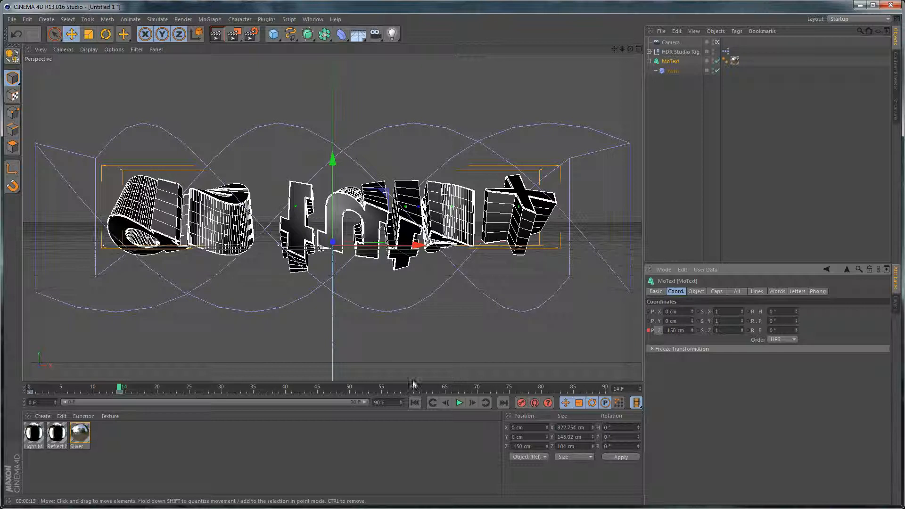
# Keyframe the MoText object's Z position at 250 cm on frame 90
pyautogui.moveTo(115, 389); pyautogui.dragTo(673, 386)
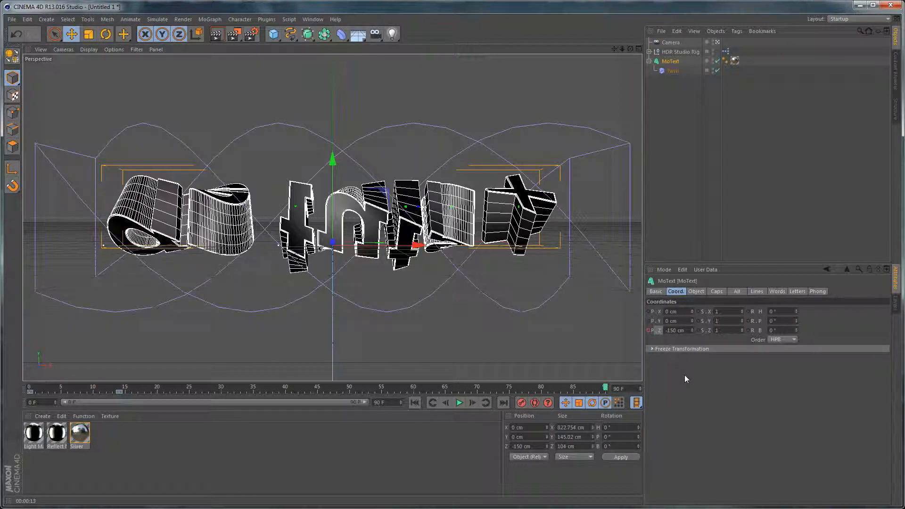
pyautogui.moveTo(689, 333); pyautogui.dragTo(601, 335)
pyautogui.write('250')
pyautogui.press('Return')
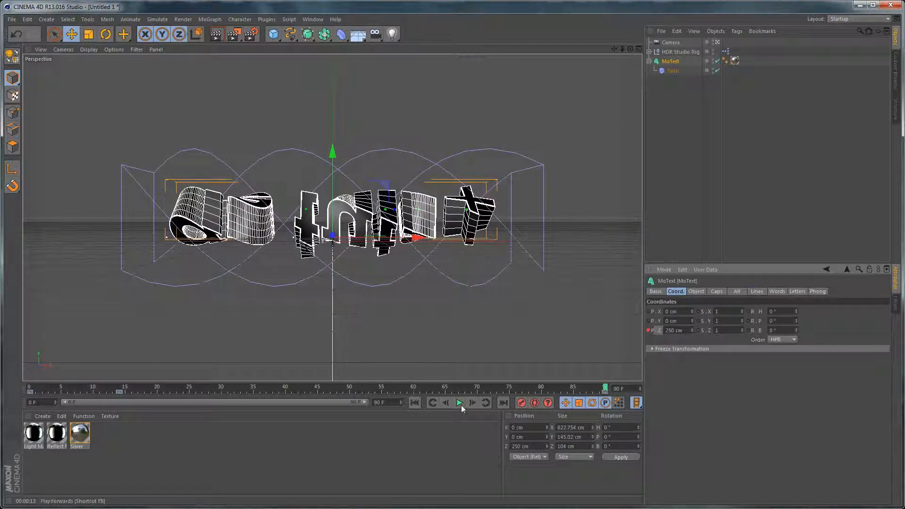
# Return to frame 0 and keyframe the Twist deformer's 360° angle there
pyautogui.click(673, 71)
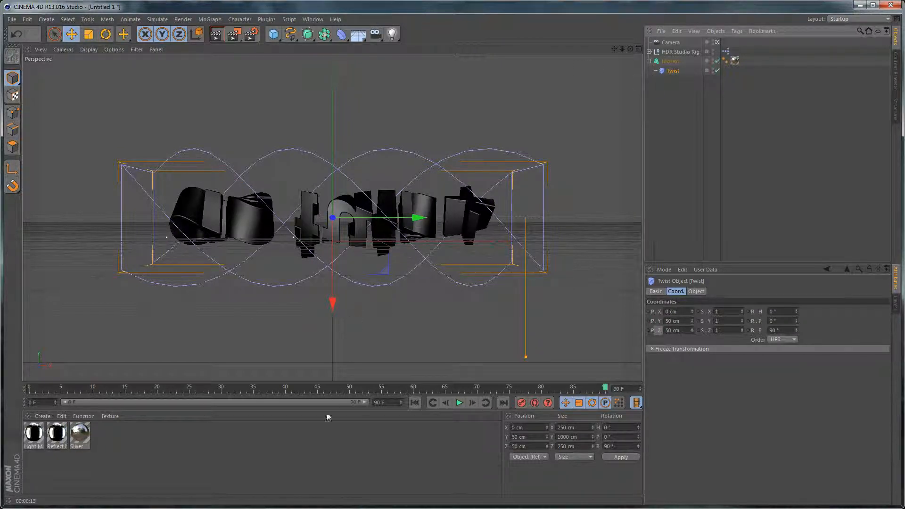
pyautogui.click(415, 403)
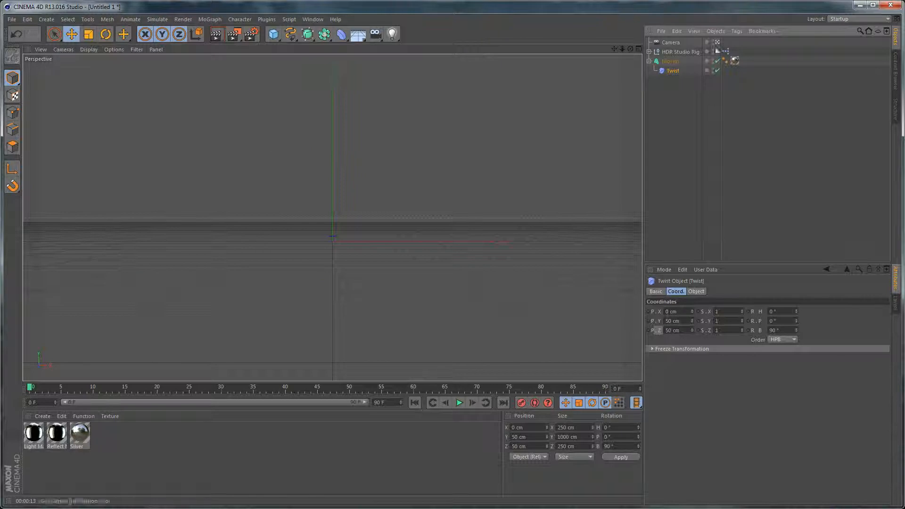
pyautogui.click(698, 292)
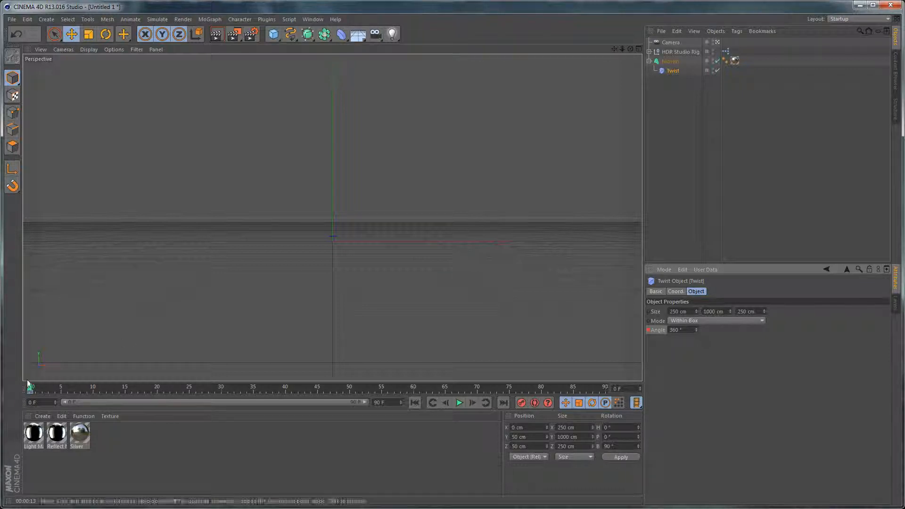
# Keyframe the Twist deformer's angle at 210° on frame 14
pyautogui.moveTo(29, 388); pyautogui.dragTo(118, 387)
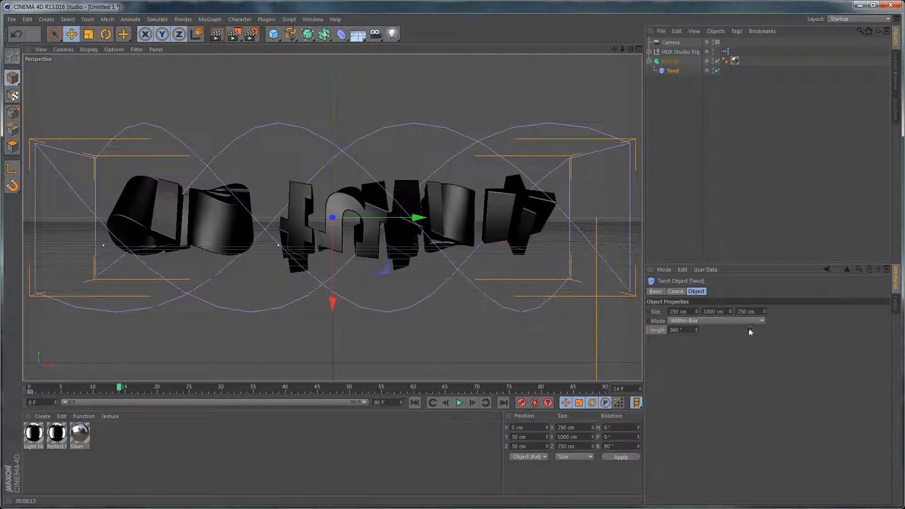
pyautogui.click(694, 329)
pyautogui.write('210')
pyautogui.press('Return')
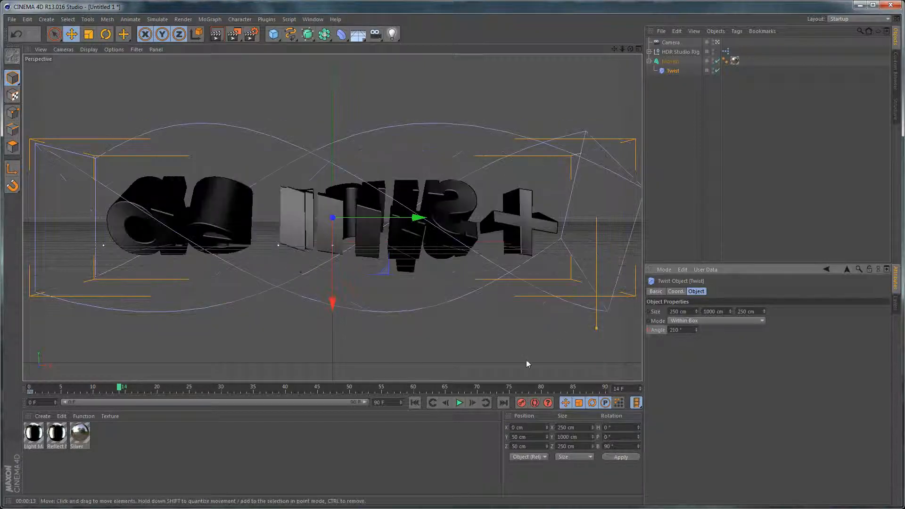
pyautogui.click(649, 330)
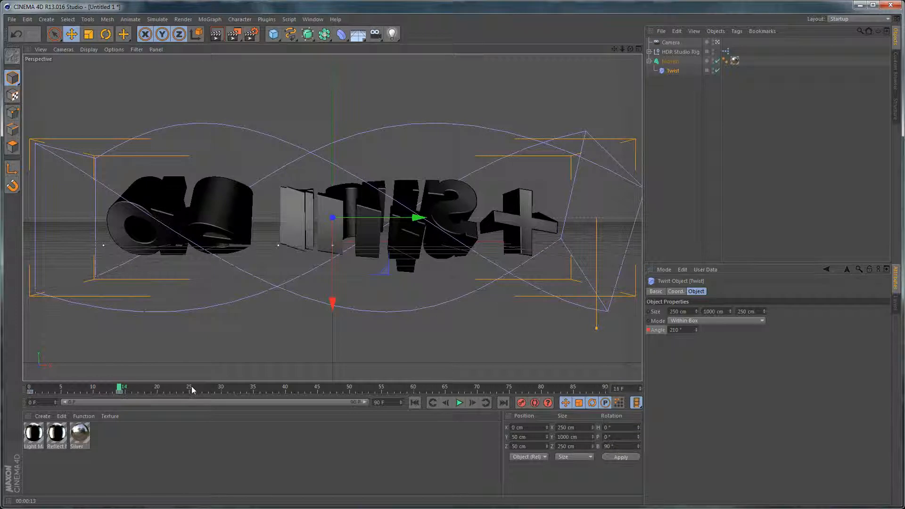
# Keyframe the Twist deformer's angle at 0° on frame 90 and preview the animation
pyautogui.click(606, 387)
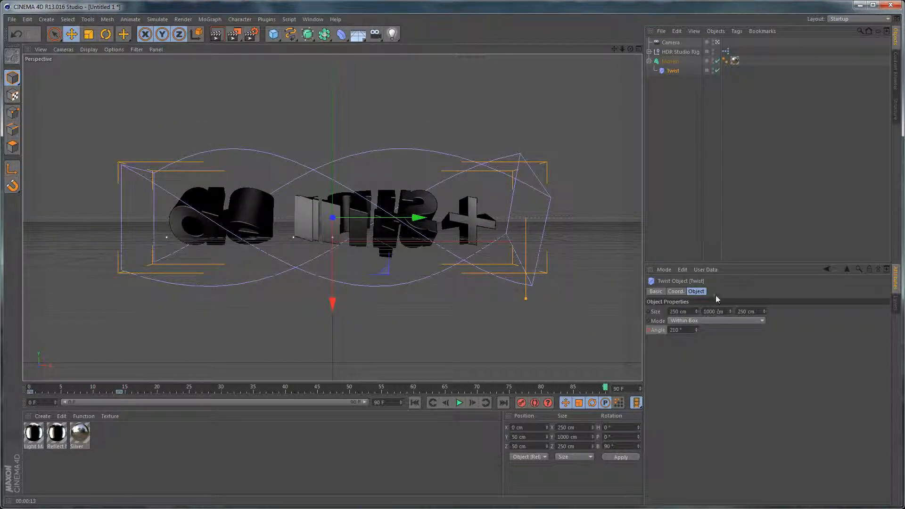
pyautogui.moveTo(686, 330); pyautogui.dragTo(548, 332)
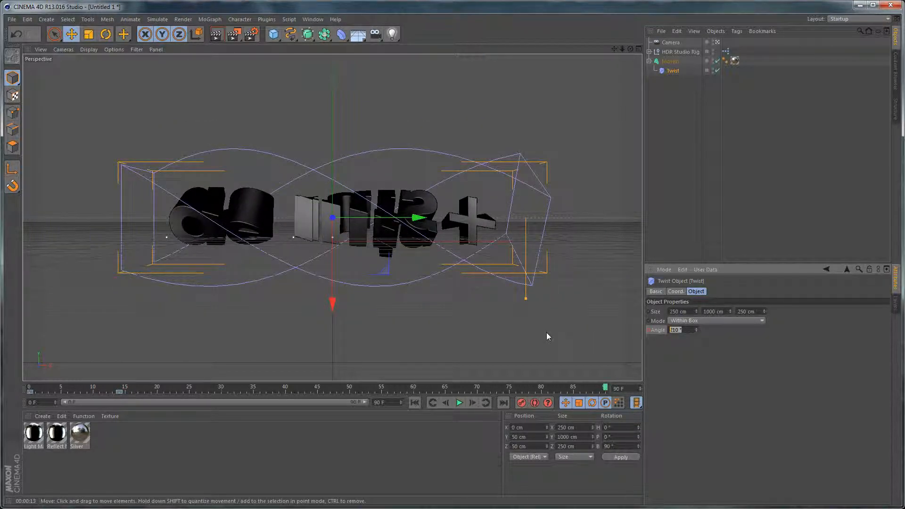
pyautogui.write('0')
pyautogui.press('Return')
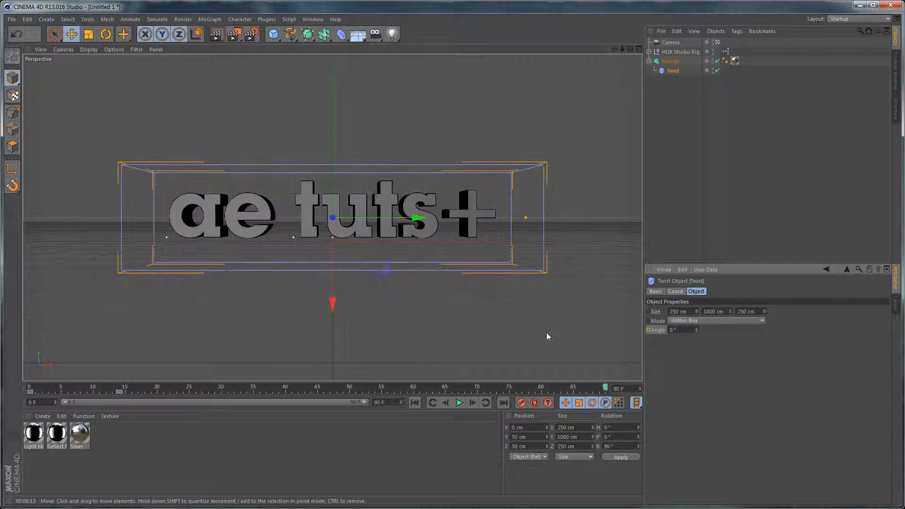
pyautogui.click(649, 330)
pyautogui.click(459, 403)
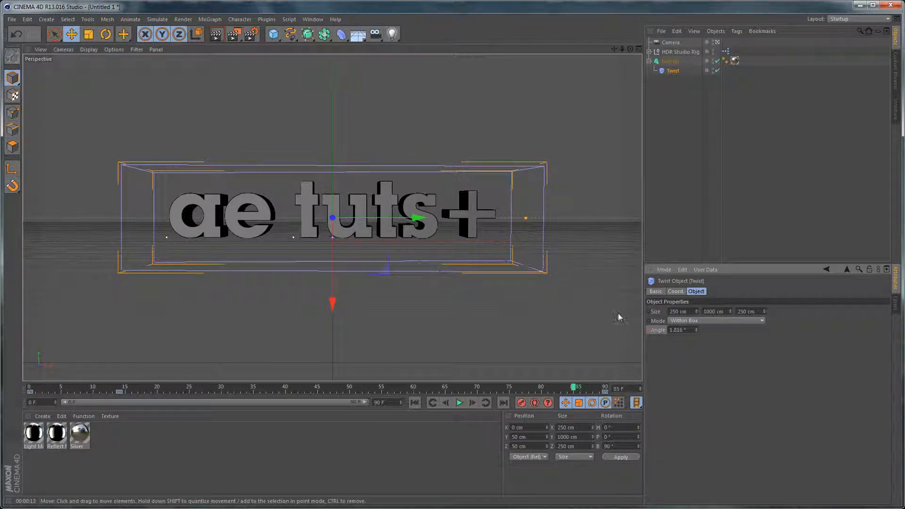
pyautogui.moveTo(572, 389); pyautogui.dragTo(388, 388)
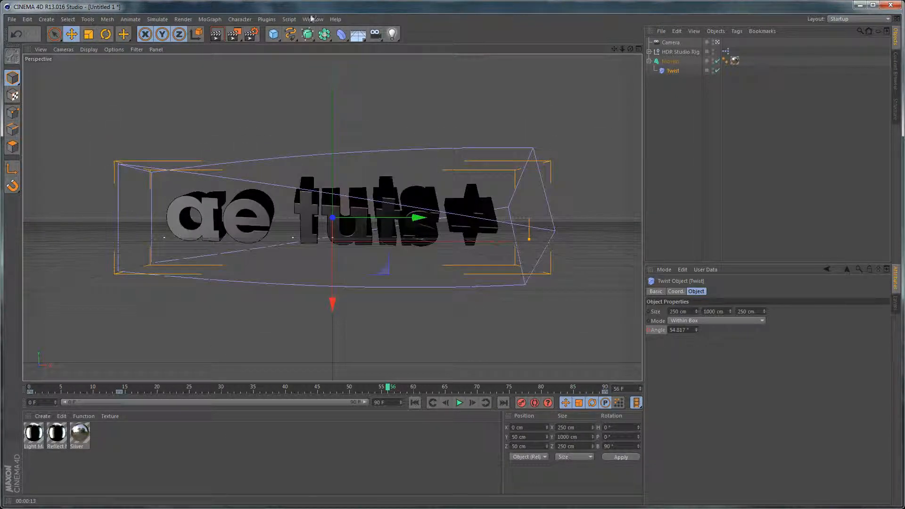
# Open the Timeline as a floating window, enlarge it and place it over the viewport
pyautogui.click(857, 19)
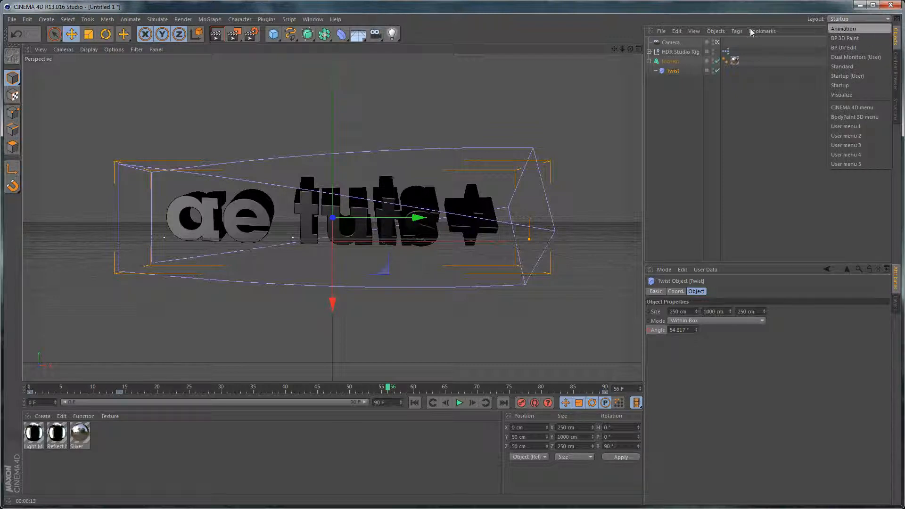
pyautogui.click(318, 19)
pyautogui.click(318, 19)
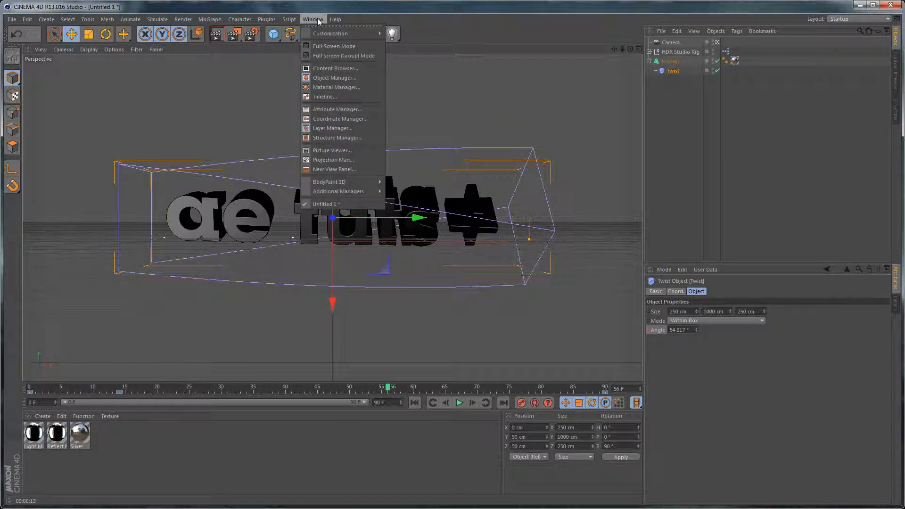
pyautogui.click(348, 96)
pyautogui.moveTo(448, 305); pyautogui.dragTo(673, 454)
pyautogui.moveTo(456, 45); pyautogui.dragTo(522, 106)
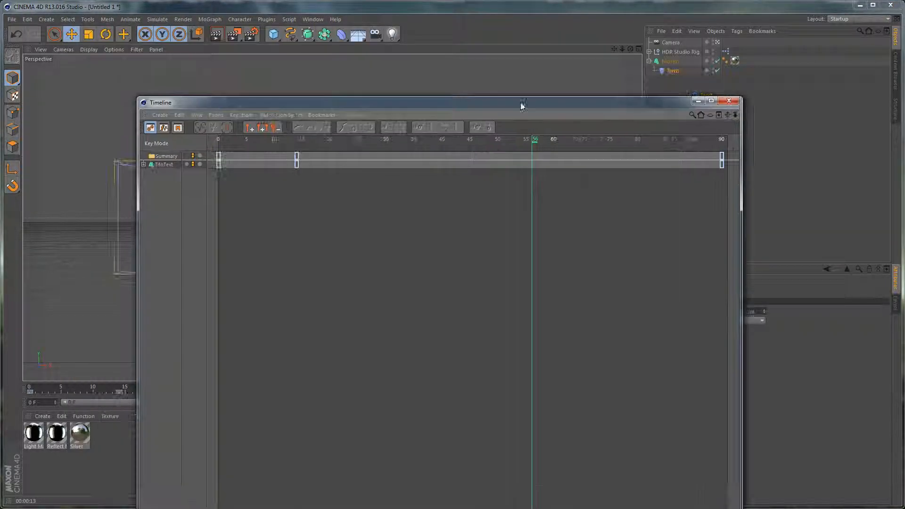
# Display the MoText Position track's F-curve in the Timeline and select all its keys
pyautogui.click(143, 164)
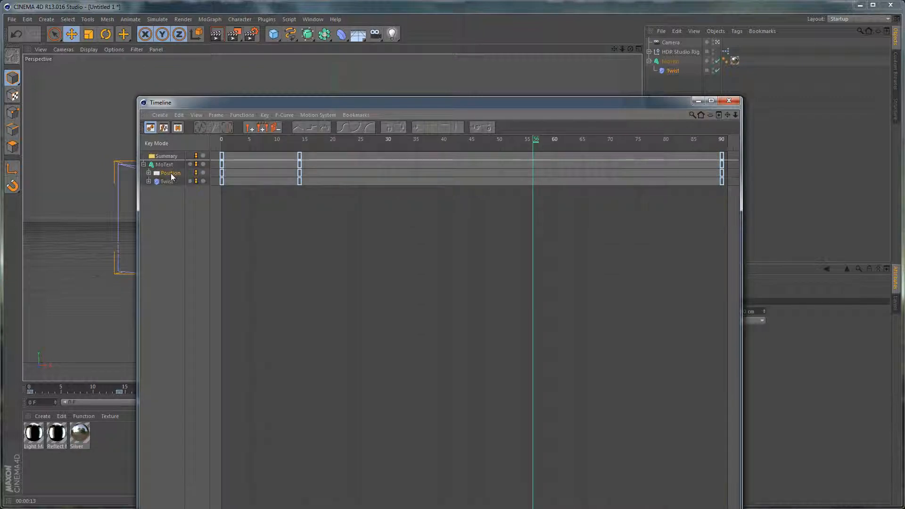
pyautogui.click(171, 173)
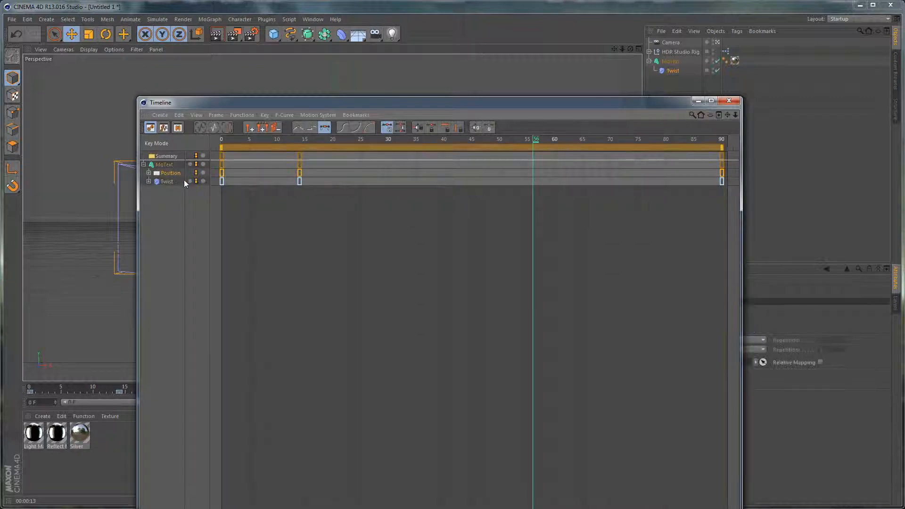
pyautogui.click(163, 128)
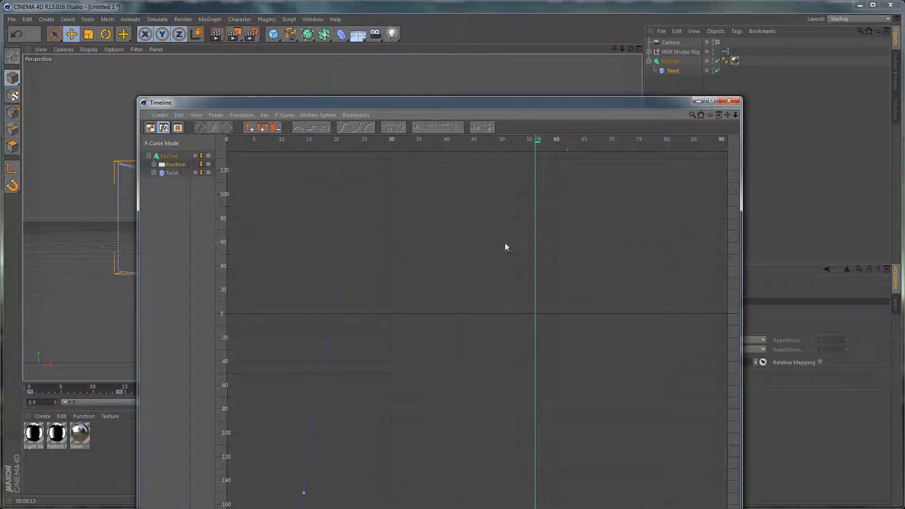
pyautogui.keyDown('alt'); pyautogui.moveTo(383, 239); pyautogui.dragTo(351, 266, button='middle'); pyautogui.keyUp('alt')
pyautogui.keyDown('alt'); pyautogui.moveTo(350, 266); pyautogui.dragTo(279, 366, button='right'); pyautogui.keyUp('alt')
pyautogui.moveTo(645, 255); pyautogui.dragTo(299, 490)
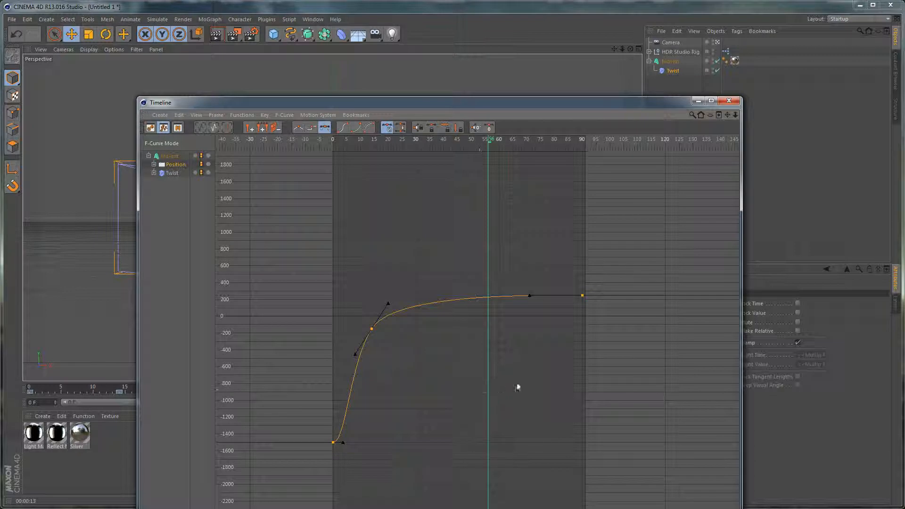
pyautogui.keyDown('alt'); pyautogui.moveTo(532, 392); pyautogui.dragTo(544, 367, button='middle'); pyautogui.keyUp('alt')
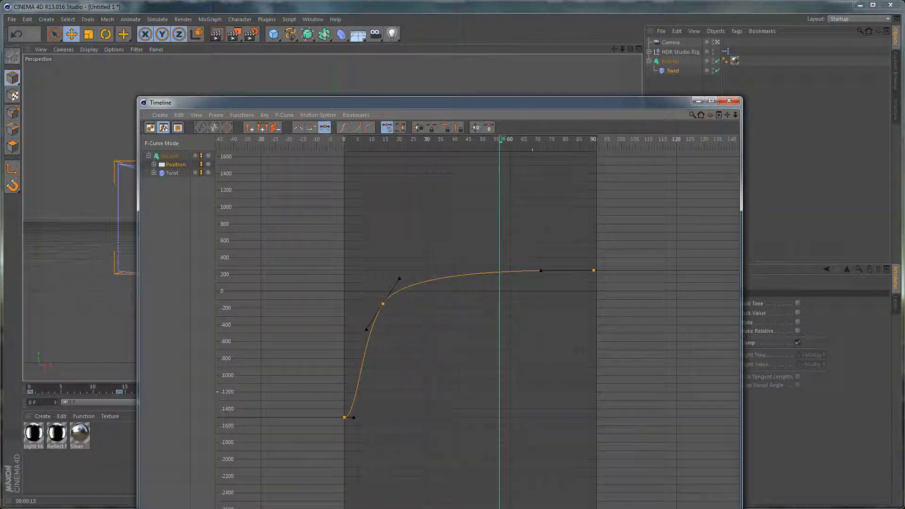
# Adjust the Position curve's frame 0 tangent and split the frame 14 key's handles, flattening the outgoing side
pyautogui.moveTo(390, 401); pyautogui.dragTo(349, 415)
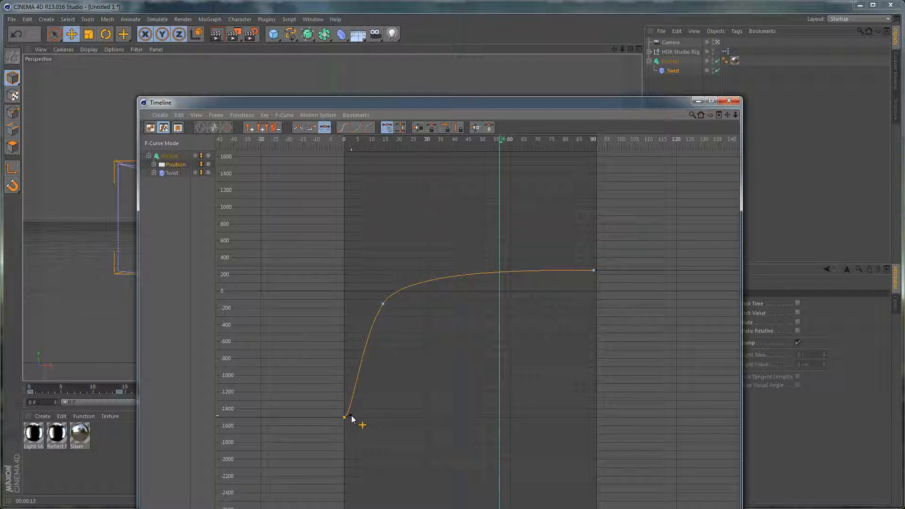
pyautogui.click(382, 304)
pyautogui.moveTo(367, 331); pyautogui.dragTo(370, 318)
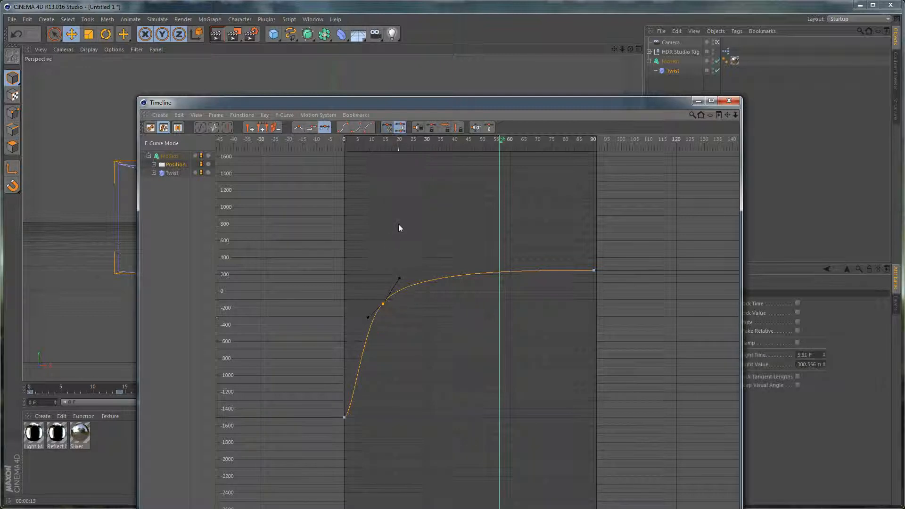
pyautogui.moveTo(400, 277); pyautogui.dragTo(413, 301)
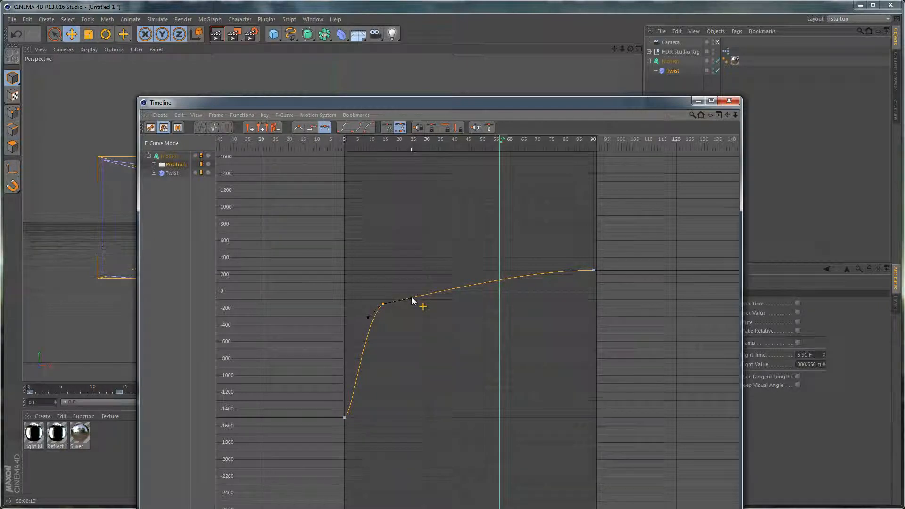
# Straighten the Position curve from frame 14 to 90 by tilting the last key's tangent and fine-tuning the frame 14 key's outgoing handle
pyautogui.click(593, 270)
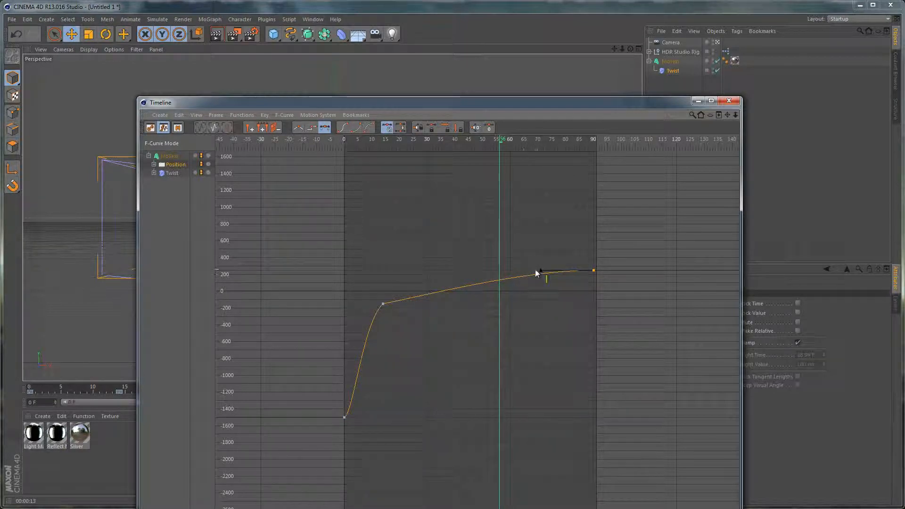
pyautogui.moveTo(541, 270); pyautogui.dragTo(540, 277)
pyautogui.moveTo(416, 309); pyautogui.dragTo(414, 309)
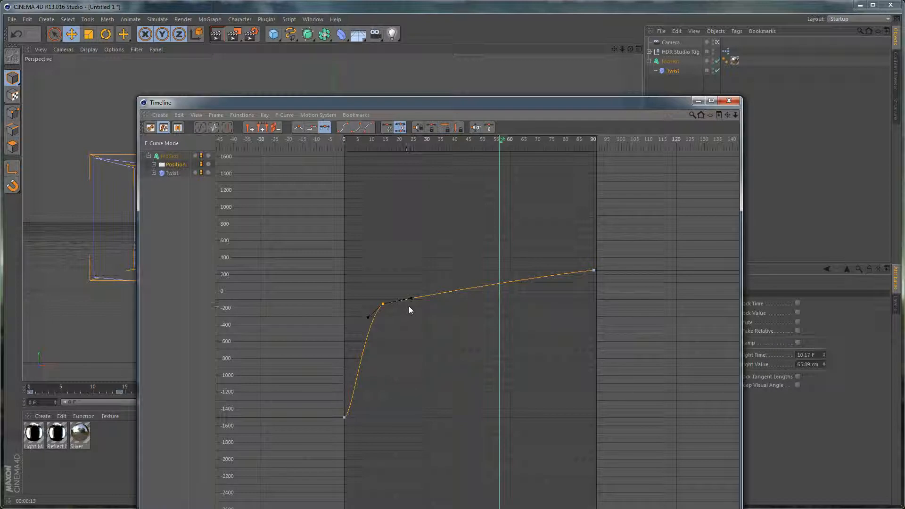
# Display the Twist track's F-curve with all its keys selected, and minimize the Timeline window
pyautogui.click(171, 173)
pyautogui.moveTo(300, 235); pyautogui.dragTo(680, 354)
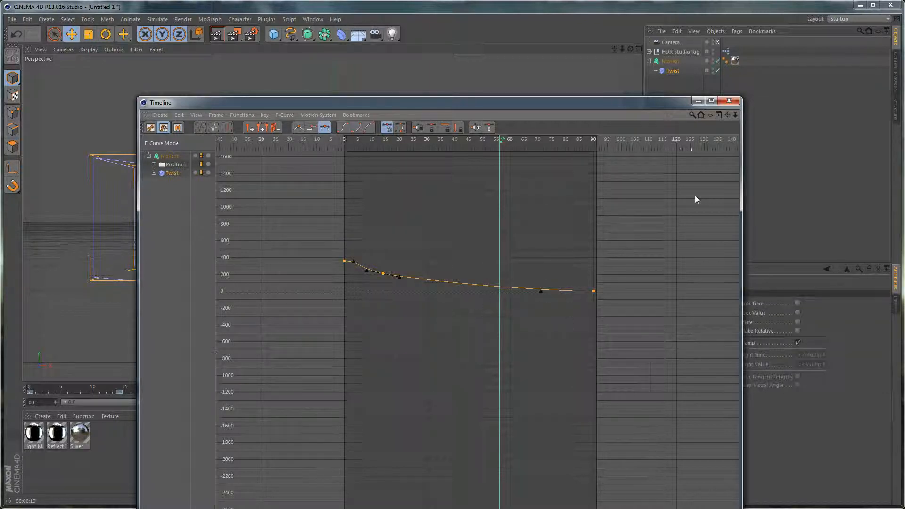
pyautogui.click(699, 101)
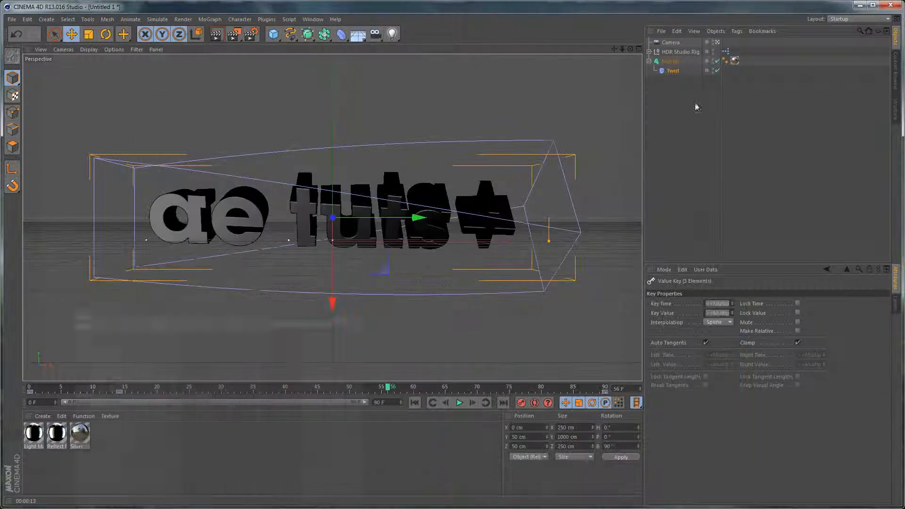
# Play back the "ae tuts+" animation to check the fly-in and untwist, and move the playhead to frame 90
pyautogui.click(458, 403)
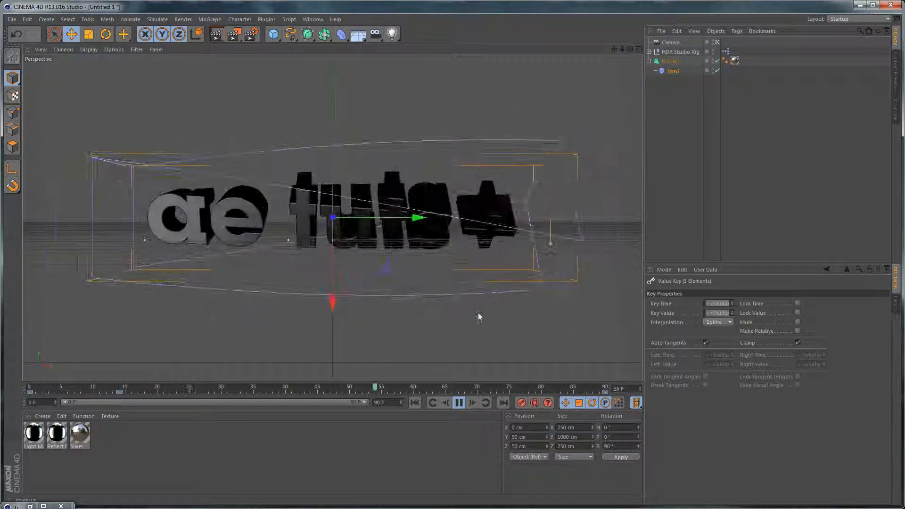
pyautogui.click(459, 403)
pyautogui.moveTo(525, 389); pyautogui.dragTo(604, 330)
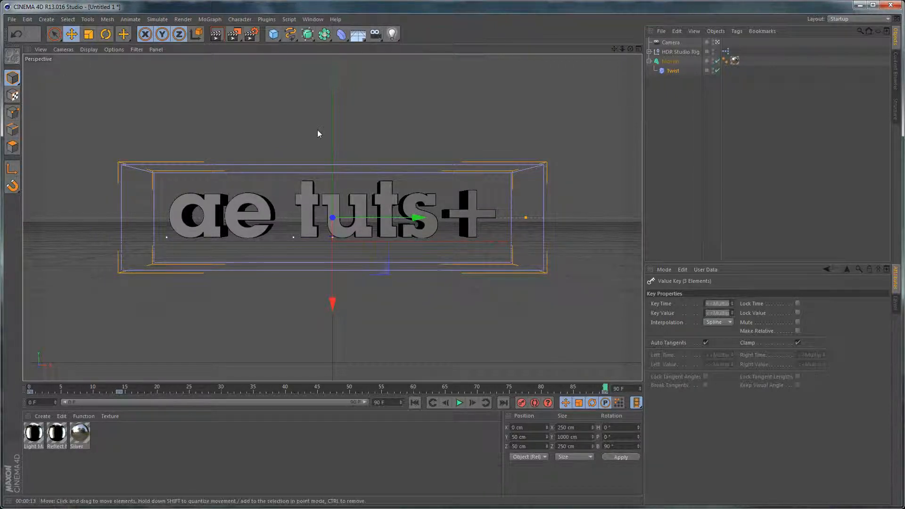
# In the render settings, set the save format to PNG with the alpha channel enabled
pyautogui.hotkey('ctrl', 'b')
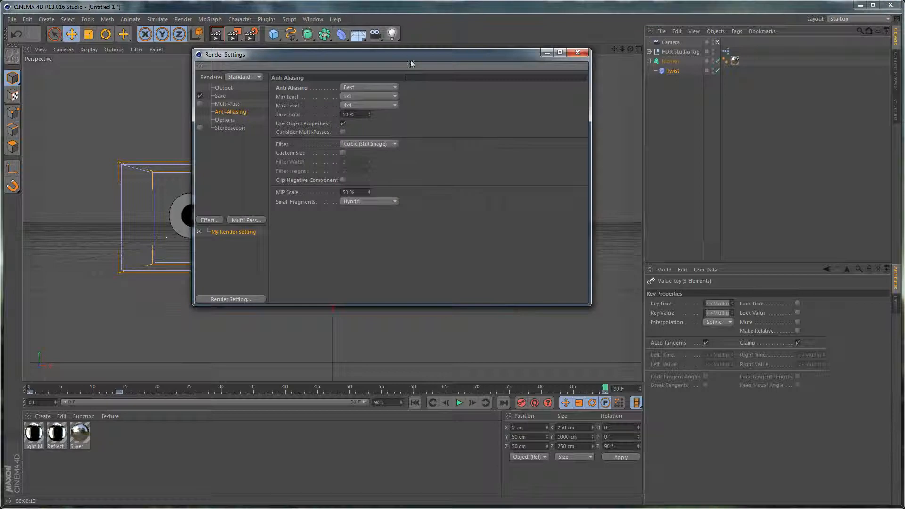
pyautogui.moveTo(411, 57); pyautogui.dragTo(412, 103)
pyautogui.click(222, 142)
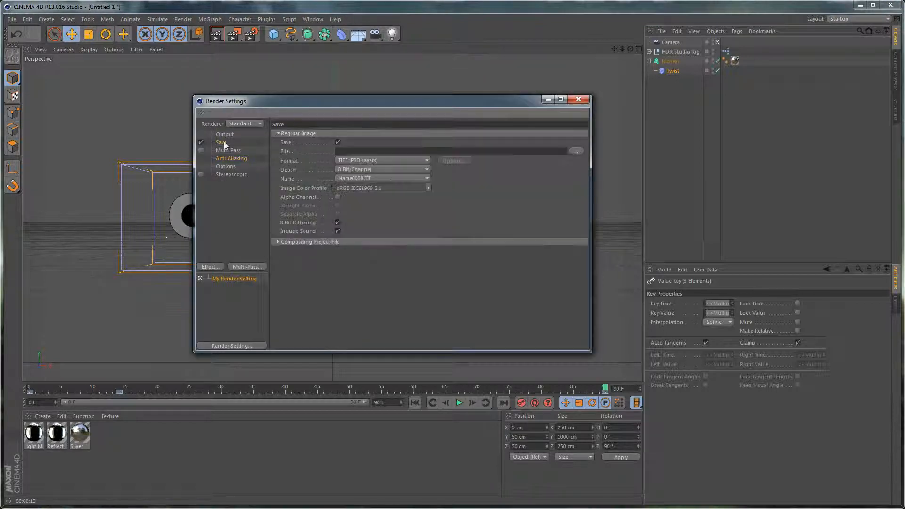
pyautogui.click(374, 160)
pyautogui.click(363, 256)
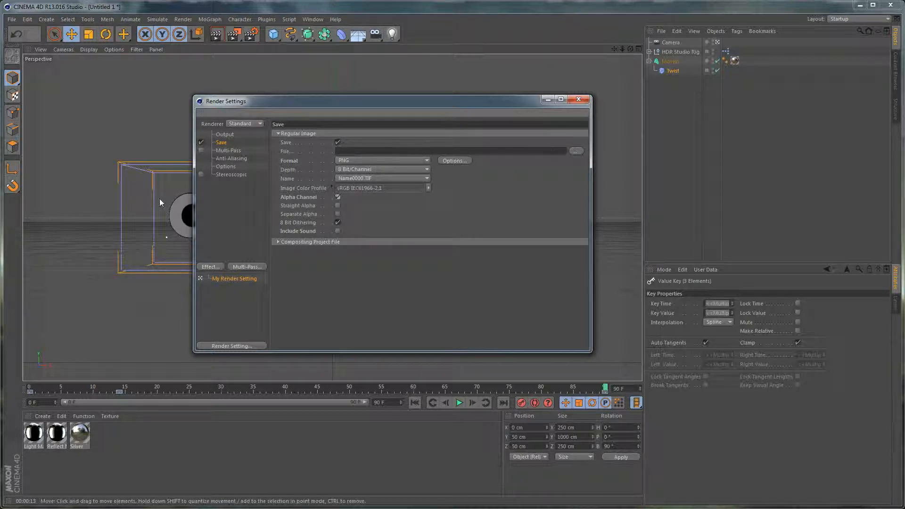
# Change the Frame Range option of the render output and close the Render Settings
pyautogui.click(221, 134)
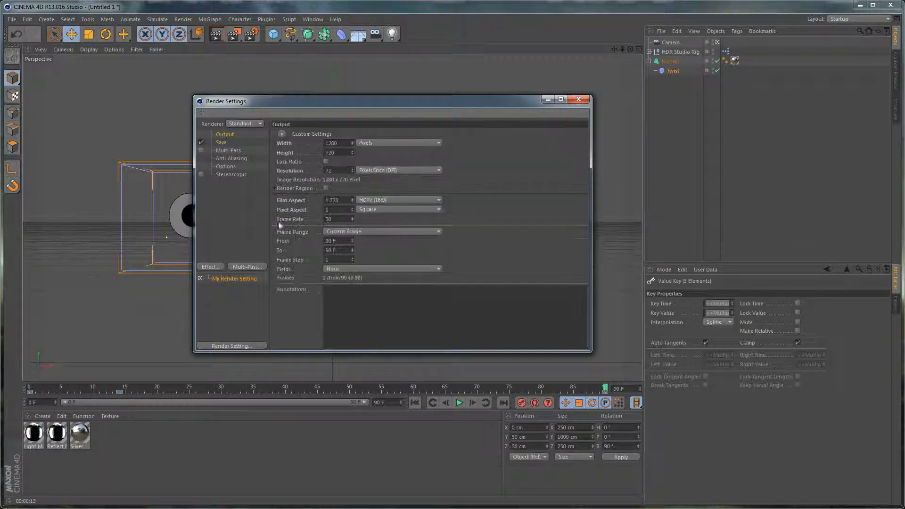
pyautogui.click(363, 231)
pyautogui.click(379, 262)
pyautogui.click(575, 102)
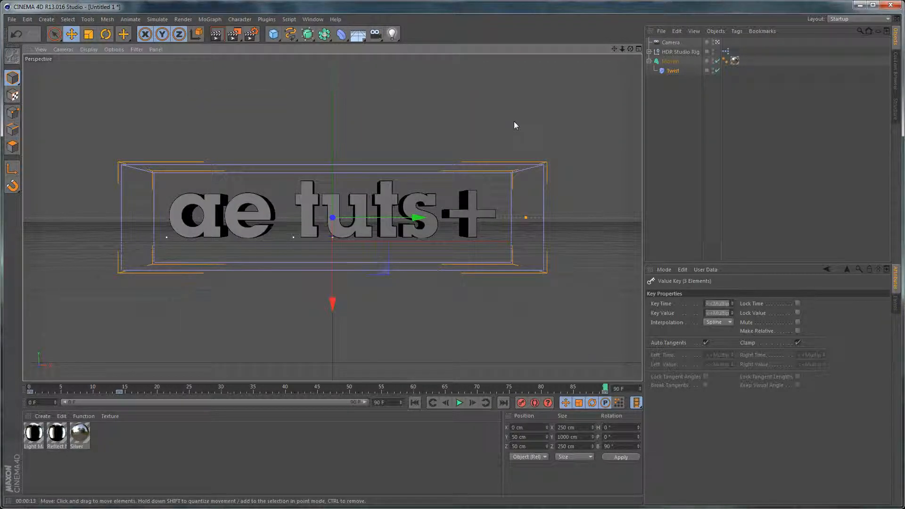
# Replace the MoText object's text with "presents"
pyautogui.click(670, 62)
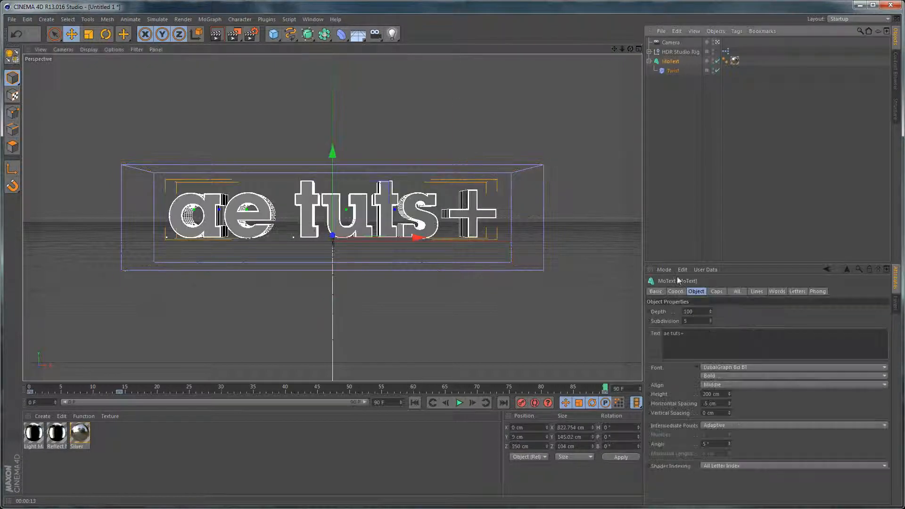
pyautogui.moveTo(690, 335); pyautogui.dragTo(652, 336)
pyautogui.write('presents')
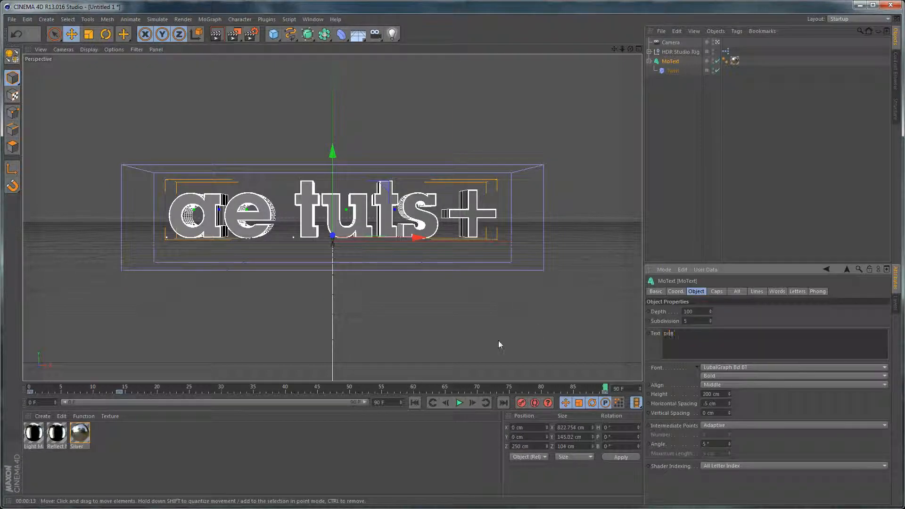
pyautogui.click(725, 394)
# Play the animation with the "presents" text, stop it and scrub to frame 90
pyautogui.click(460, 403)
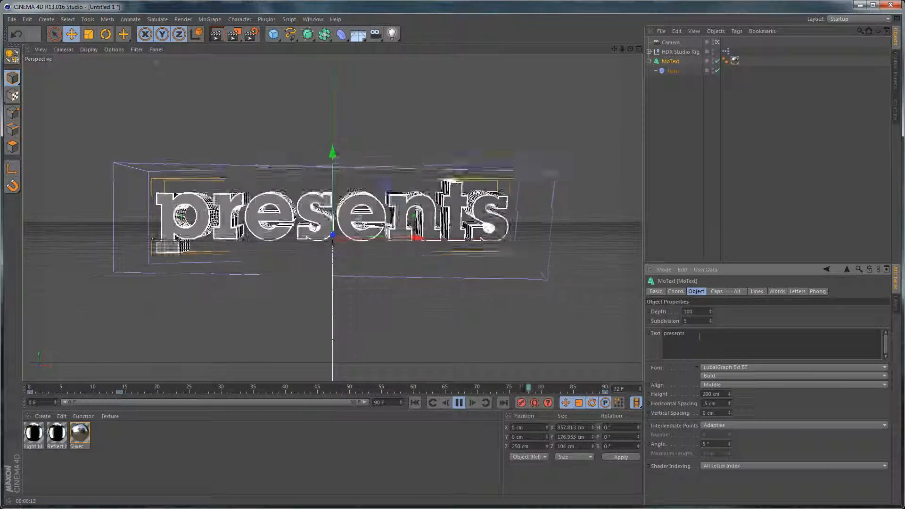
pyautogui.click(459, 403)
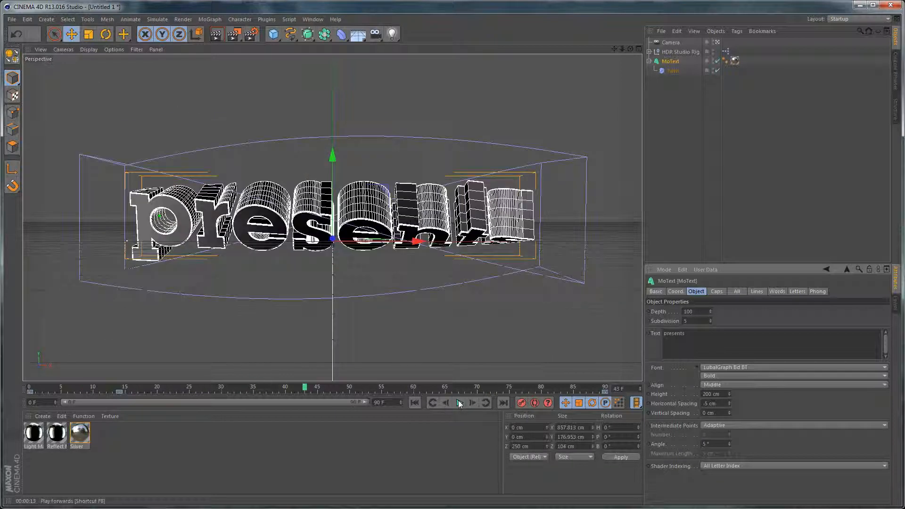
pyautogui.moveTo(302, 389); pyautogui.dragTo(593, 387)
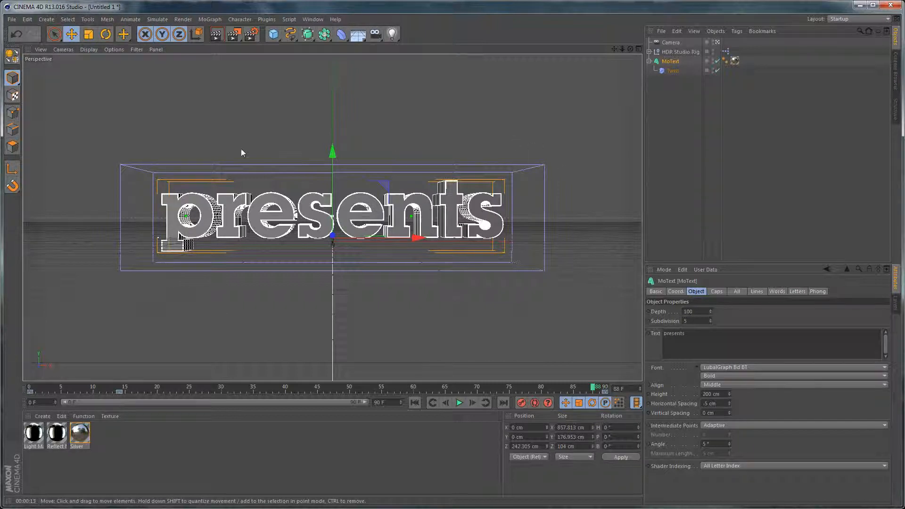
pyautogui.moveTo(593, 387); pyautogui.dragTo(612, 388)
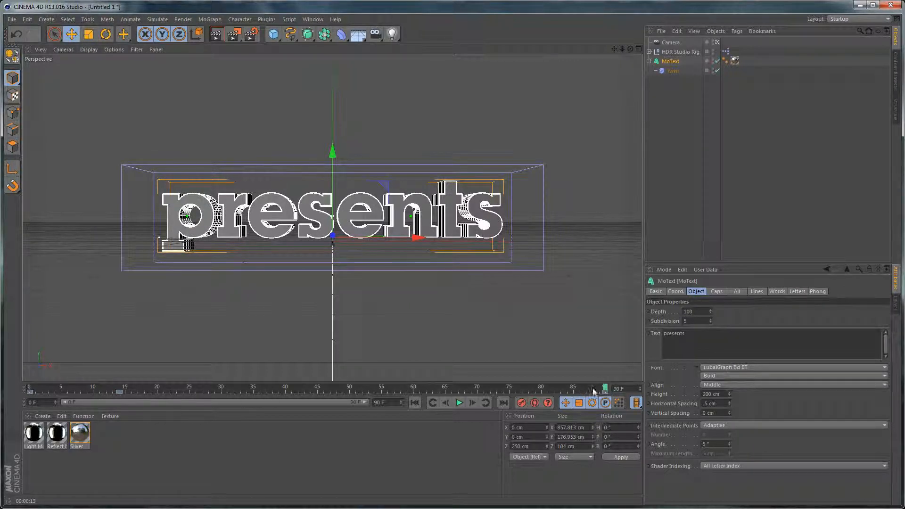